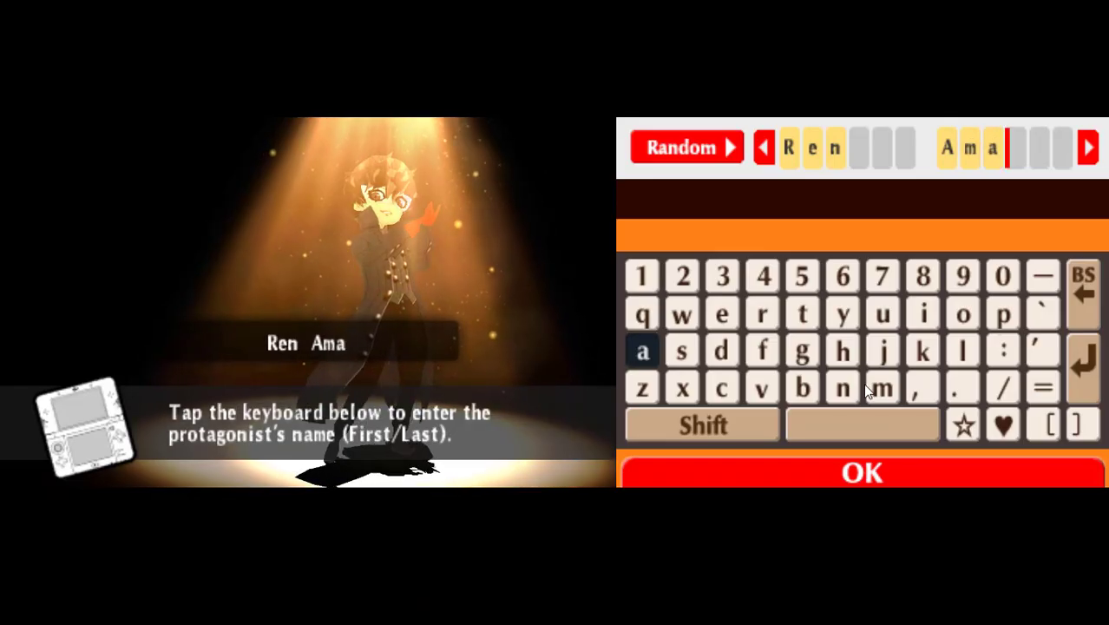
Add a few letters to the last name, then erase the whole name.
left_click(878, 387)
left_click(917, 312)
left_click(846, 316)
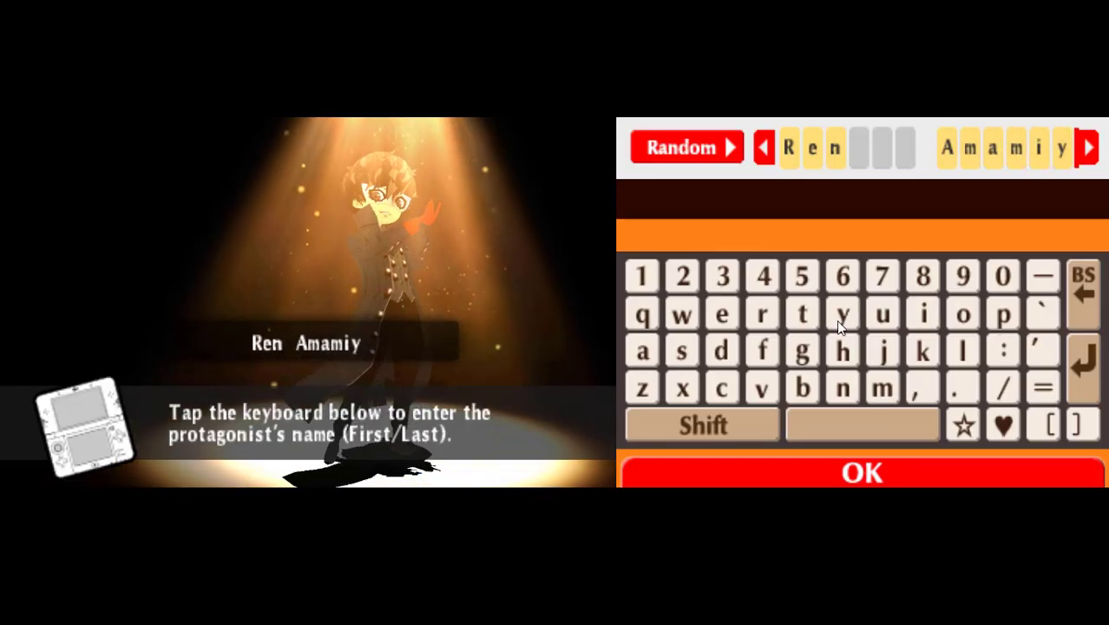
left_click(649, 352)
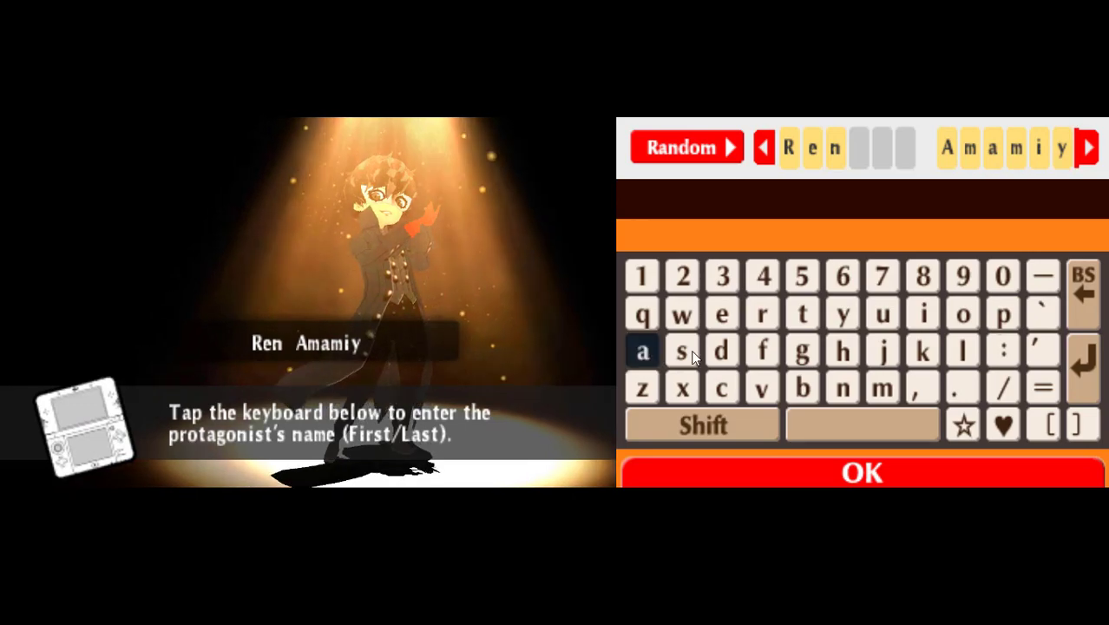
left_click(1084, 295)
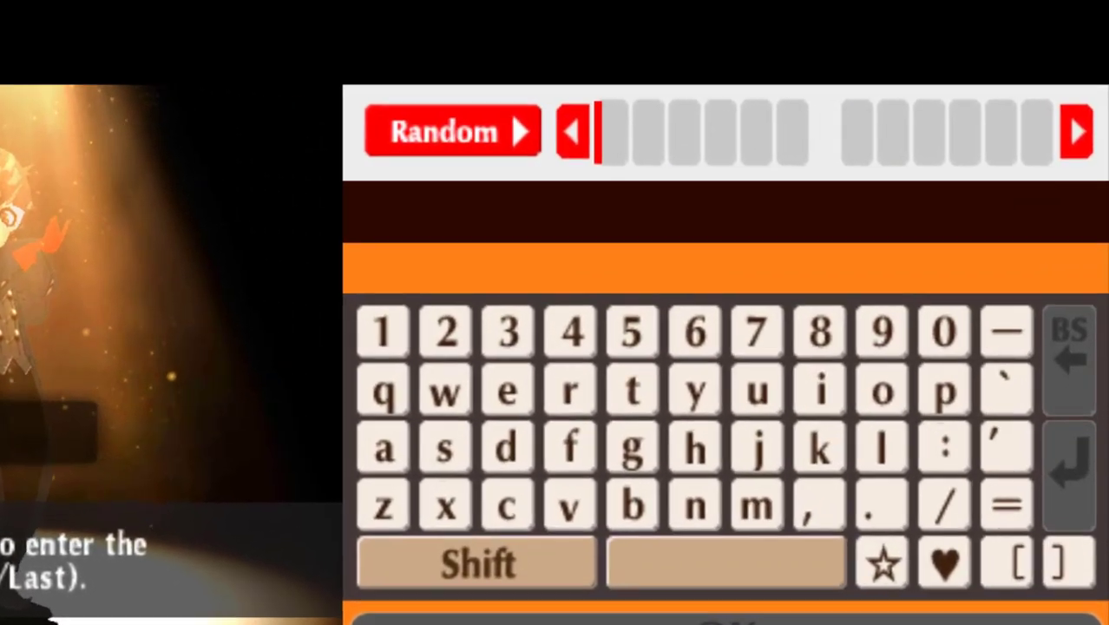
Enter the first name 'Akira' with a capital A.
left_click(477, 564)
left_click(382, 448)
left_click(819, 449)
left_click(819, 390)
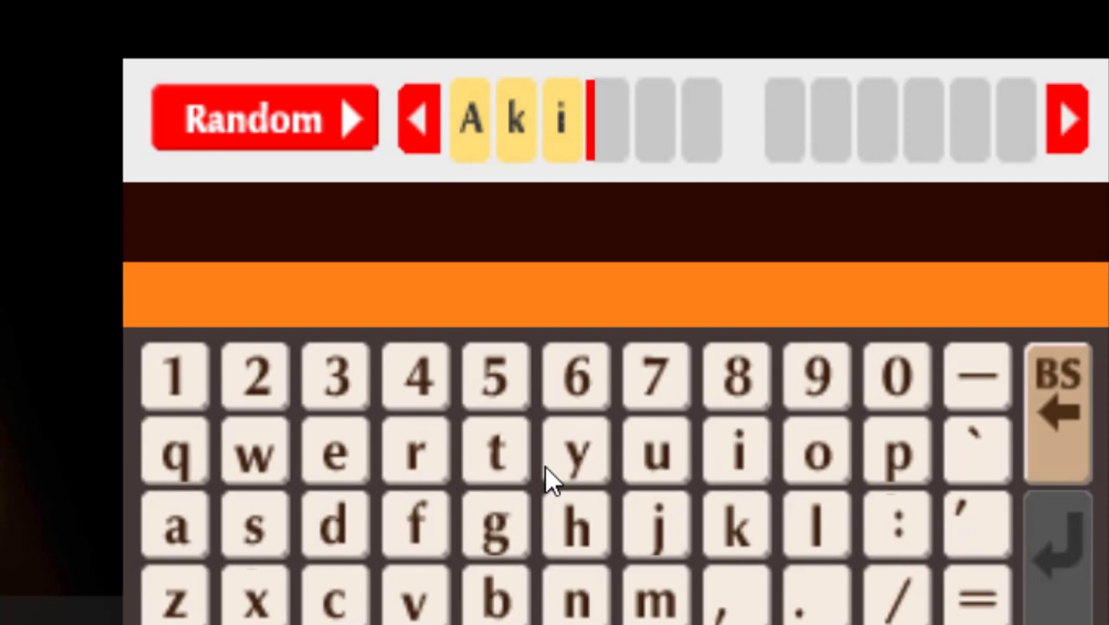
type("ra")
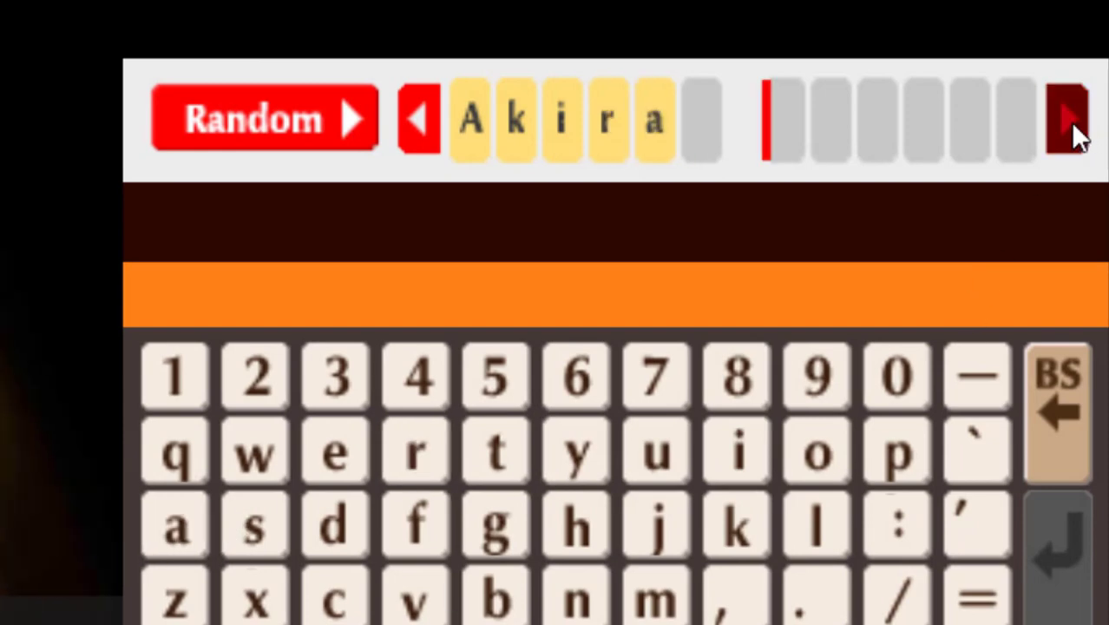
Enter the last name 'Kurusu' and submit the name for confirmation.
key("shift")
left_click(737, 534)
left_click(664, 468)
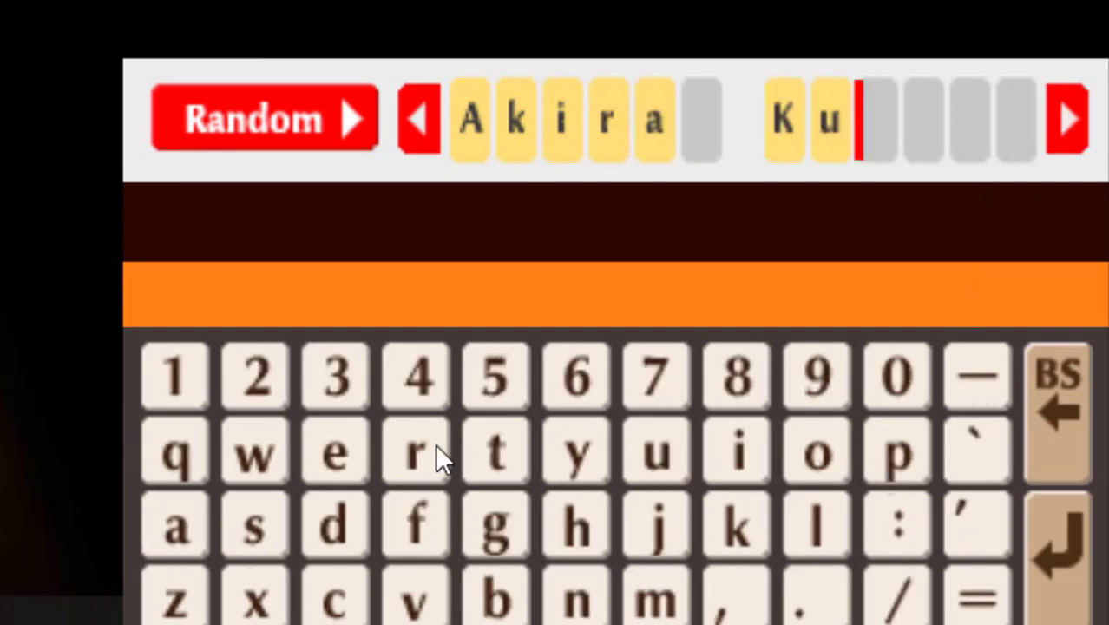
left_click(432, 445)
left_click(625, 457)
left_click(286, 538)
left_click(646, 456)
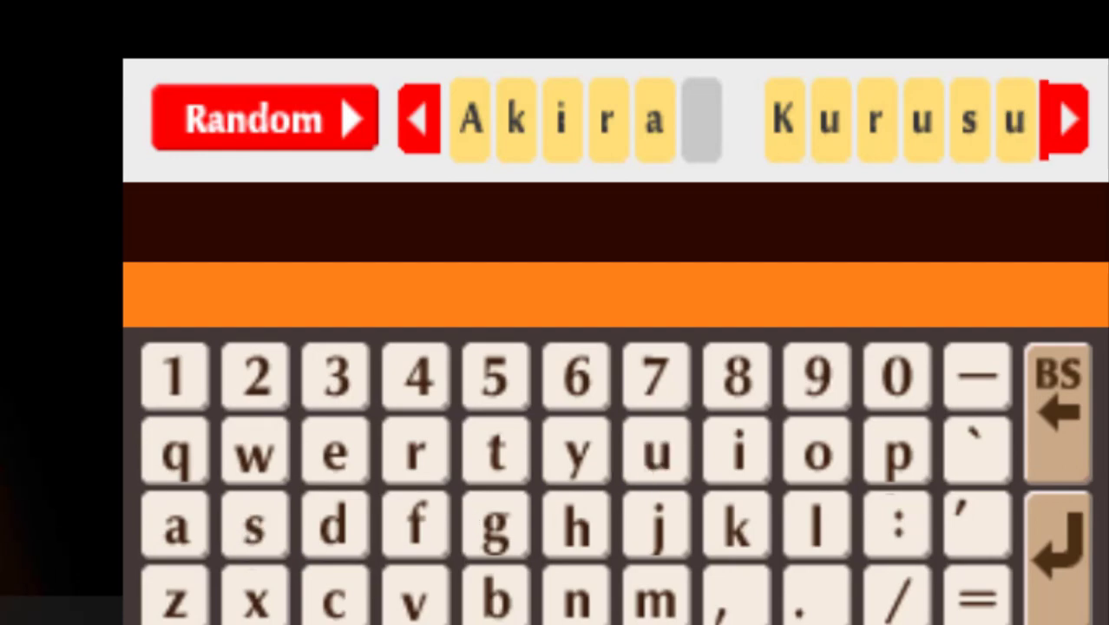
key("Return")
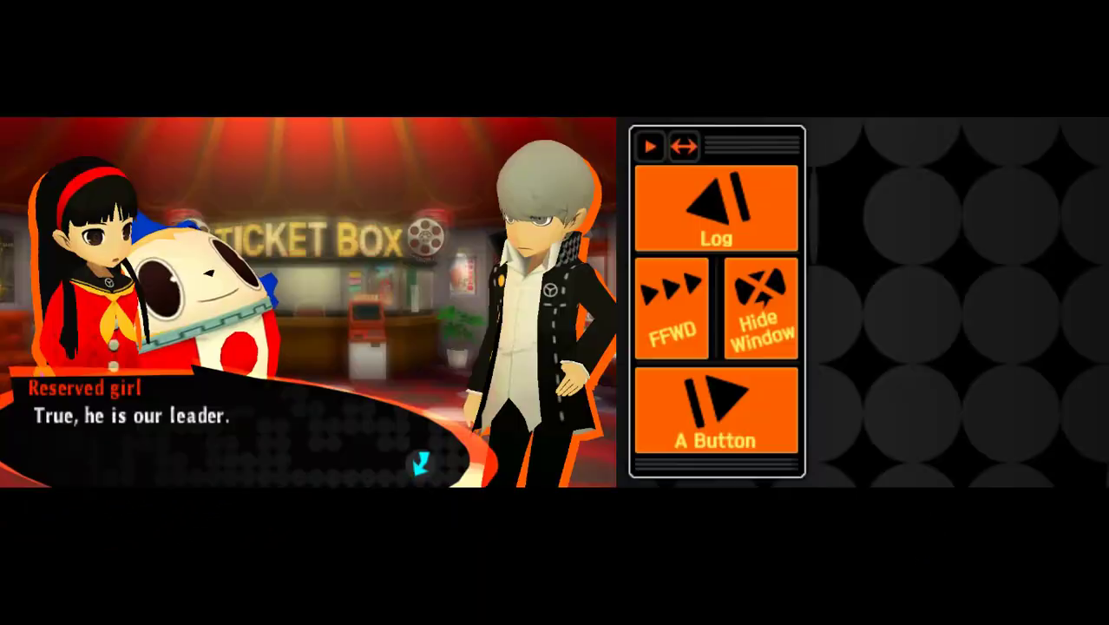
key("Return")
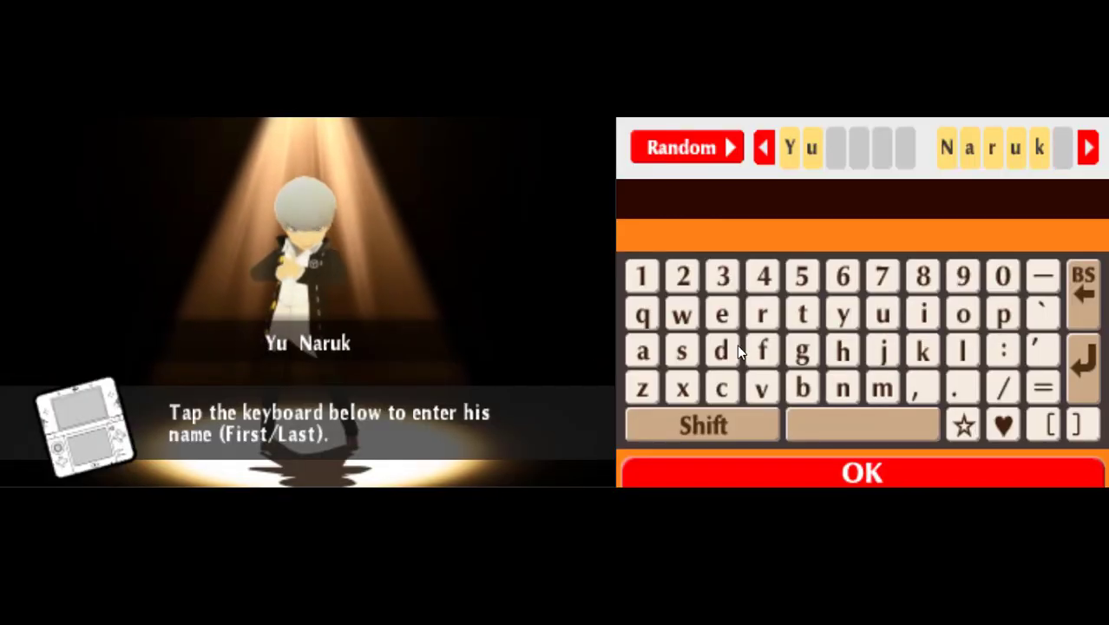
Skip the notices, then trim the second hero's last name back to 'N'.
left_click(642, 350)
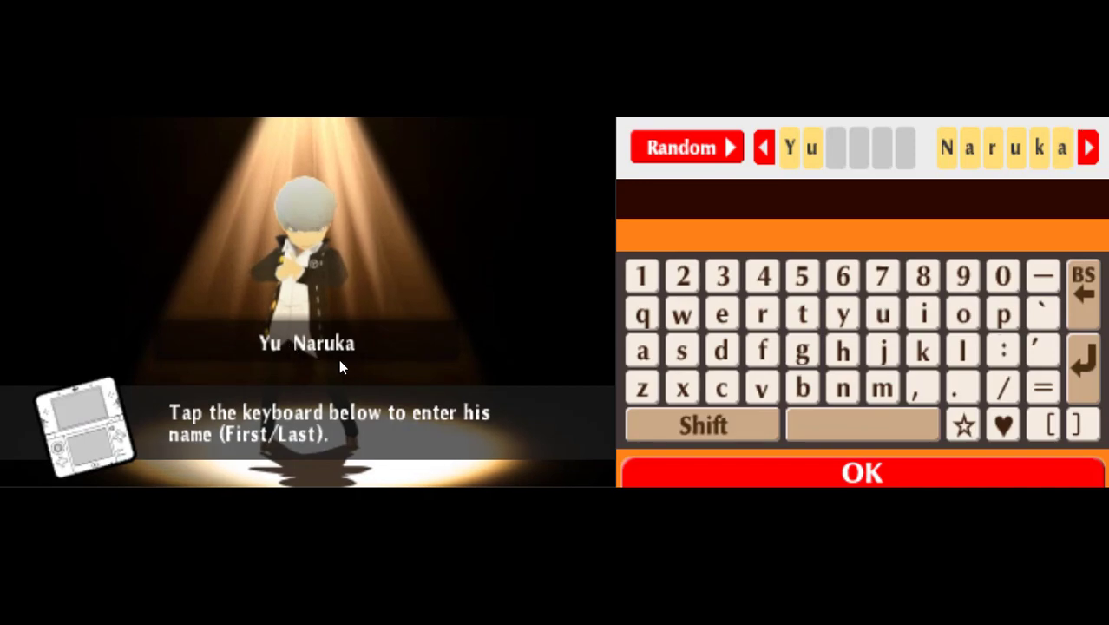
left_click(1095, 308)
left_click(1095, 308)
left_click(1095, 308)
left_click(1094, 308)
left_click(1095, 308)
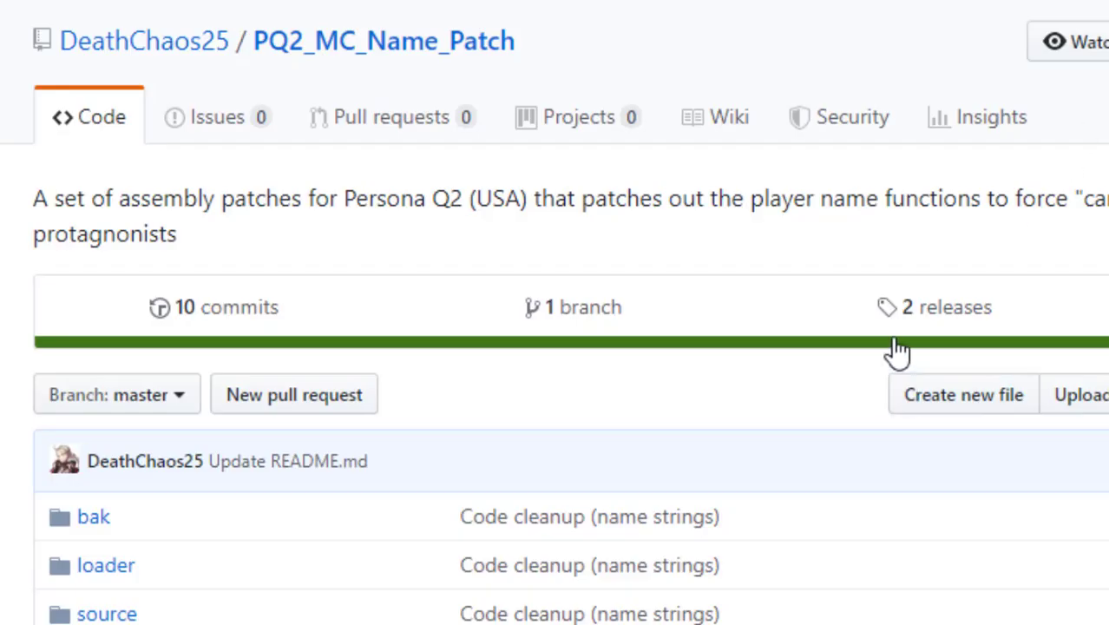
Scroll down the repository page to the README's list of canon protagonist names.
scroll(898, 350, "down", 6)
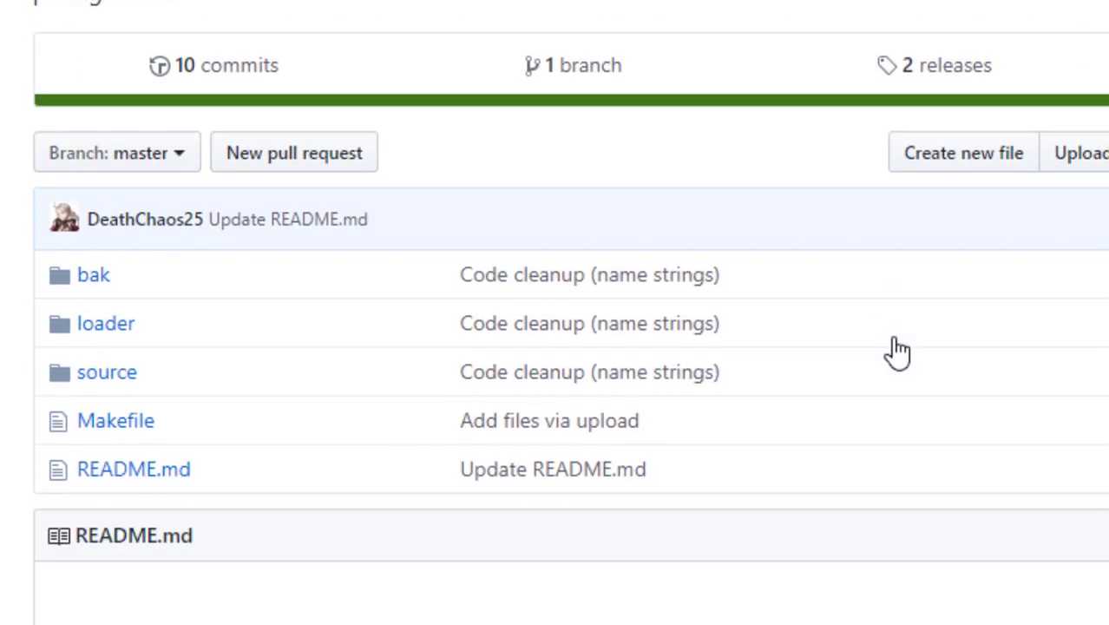
scroll(839, 388, "down", 10)
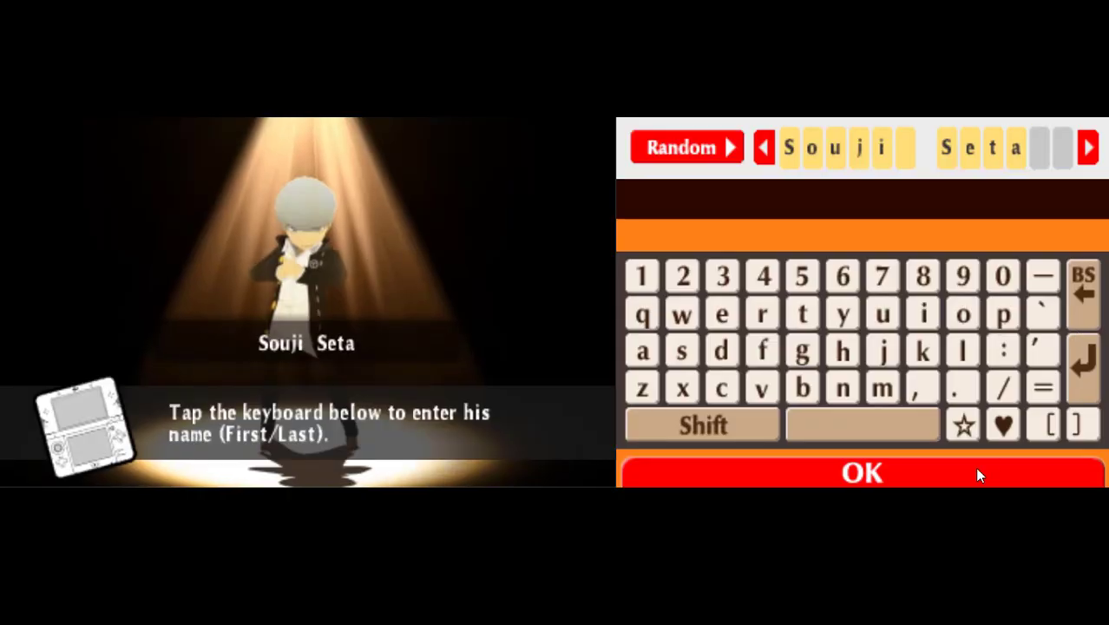
Submit 'Souji Seta' as the second hero's name.
left_click(959, 469)
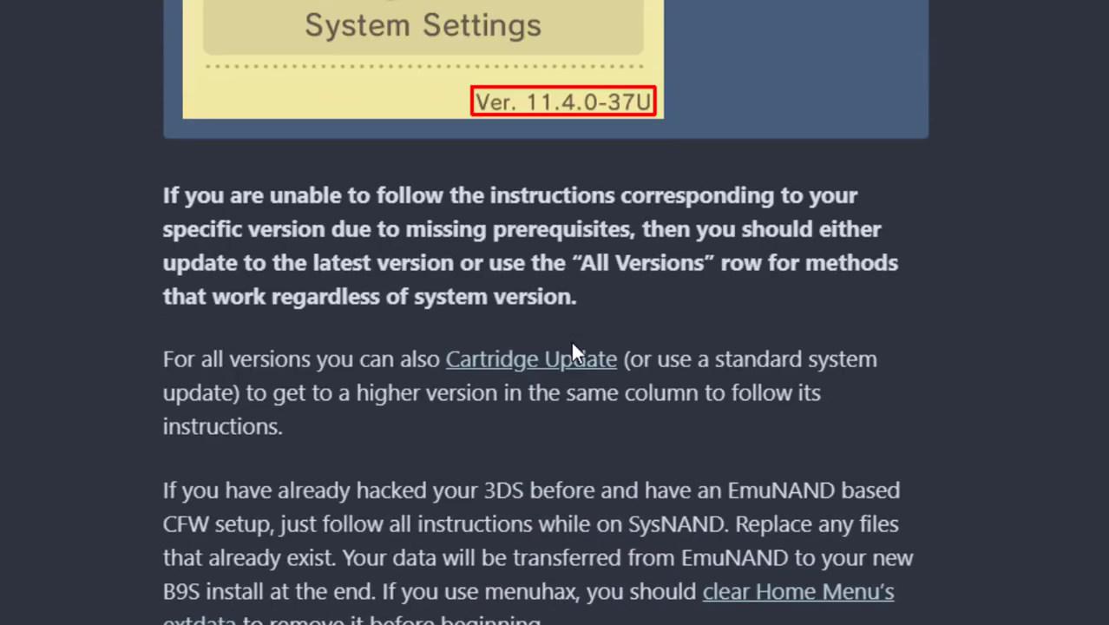
Scroll the guide and highlight the sd:/luma/titles paths and the LayeredFS patching steps.
scroll(571, 350, "down", 13)
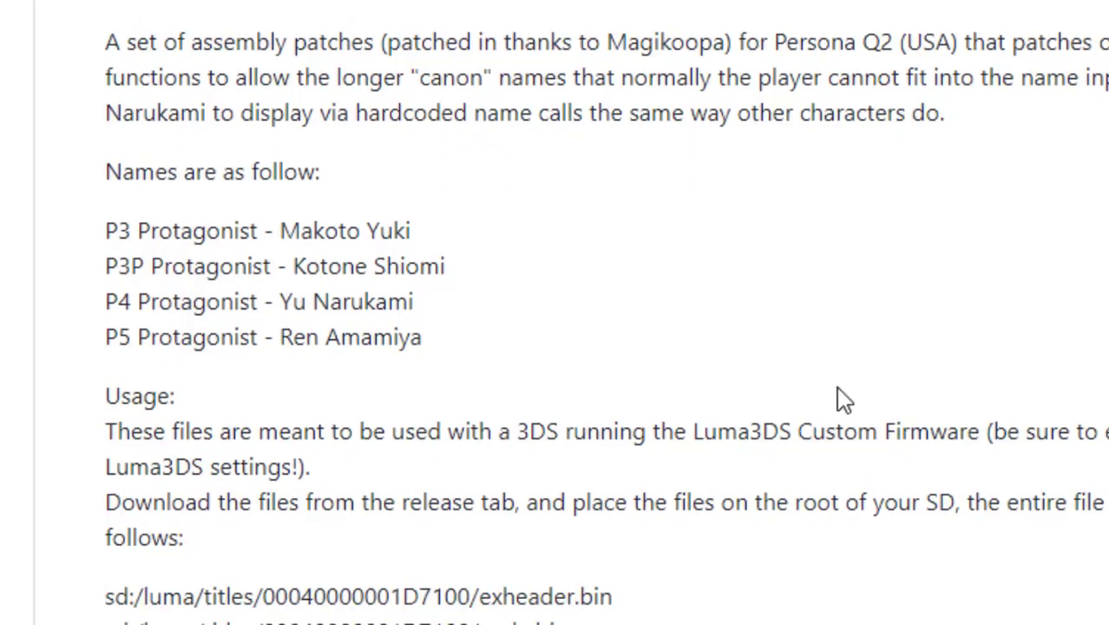
scroll(840, 434, "down", 3)
left_click_drag(611, 395, 93, 364)
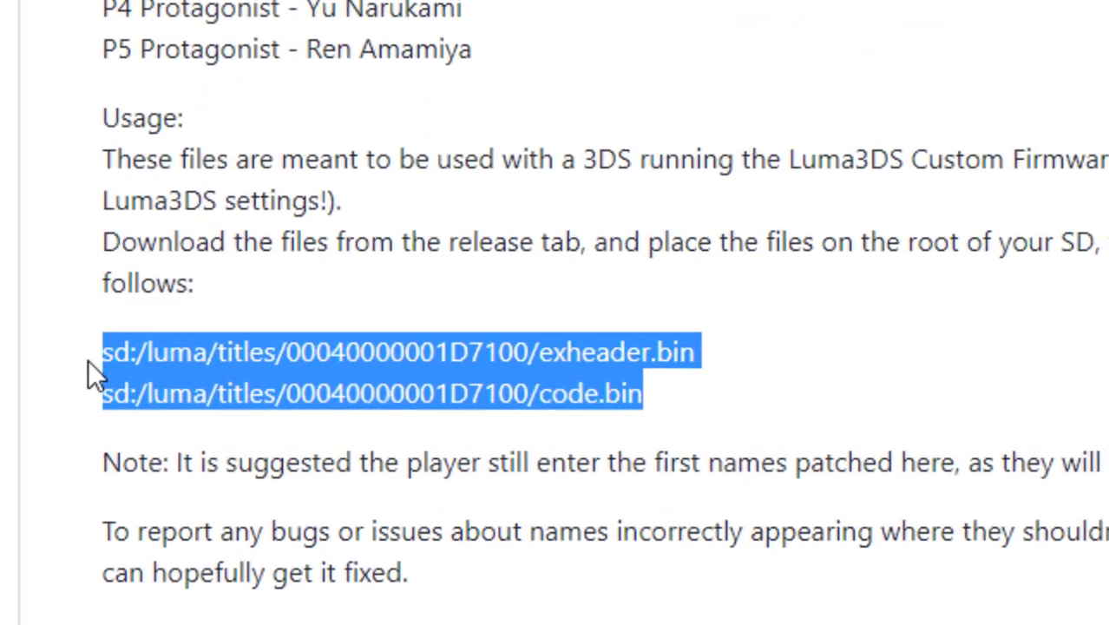
left_click(91, 363)
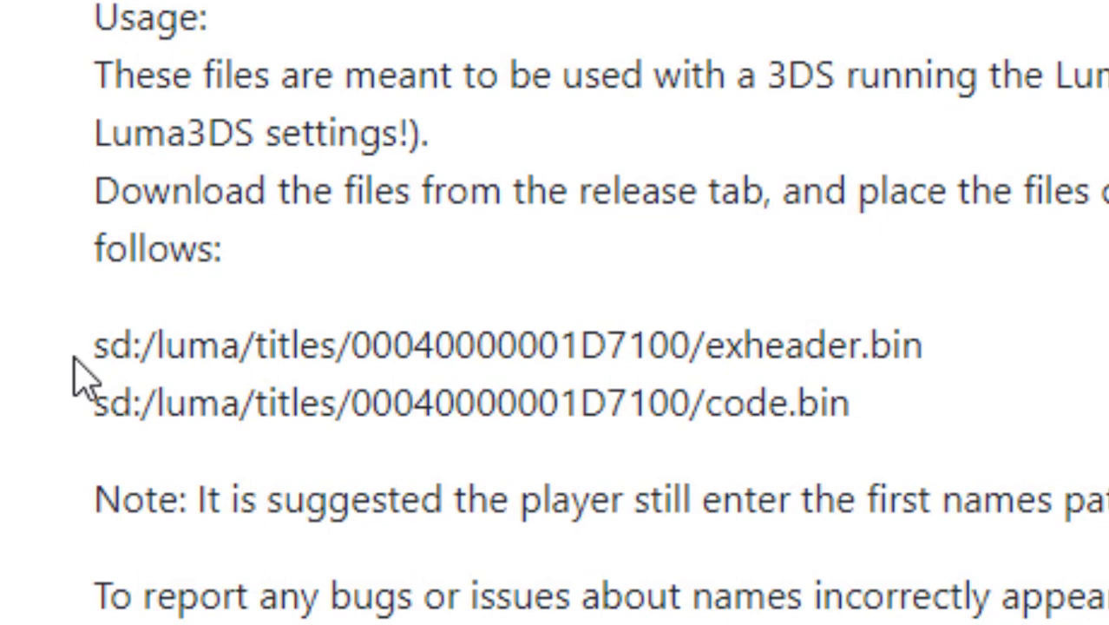
left_click_drag(319, 407, 148, 124)
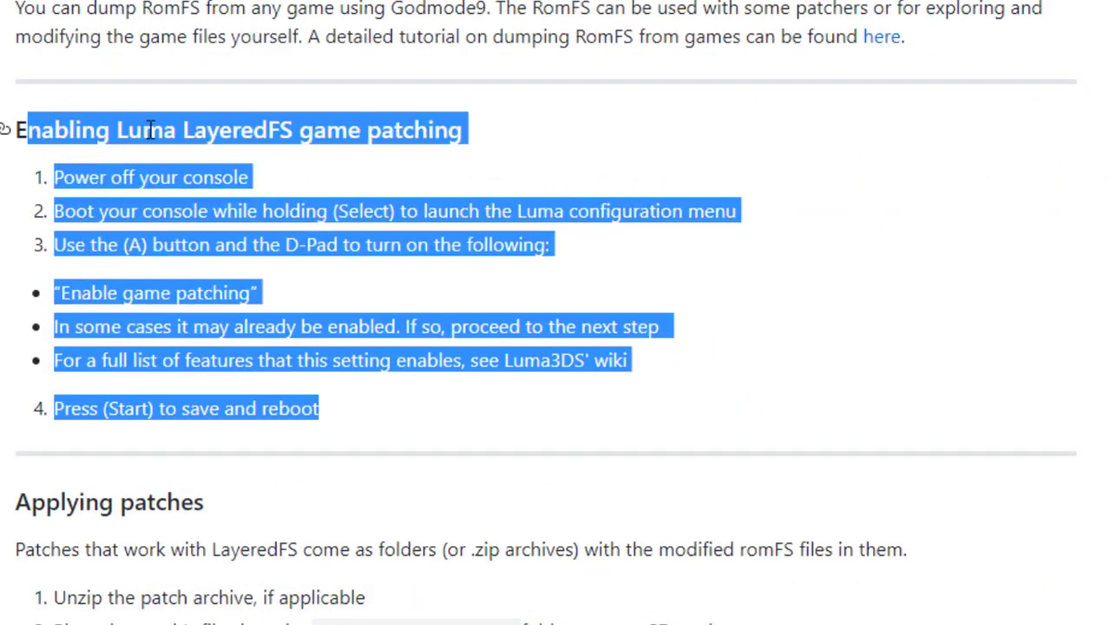
left_click(647, 165)
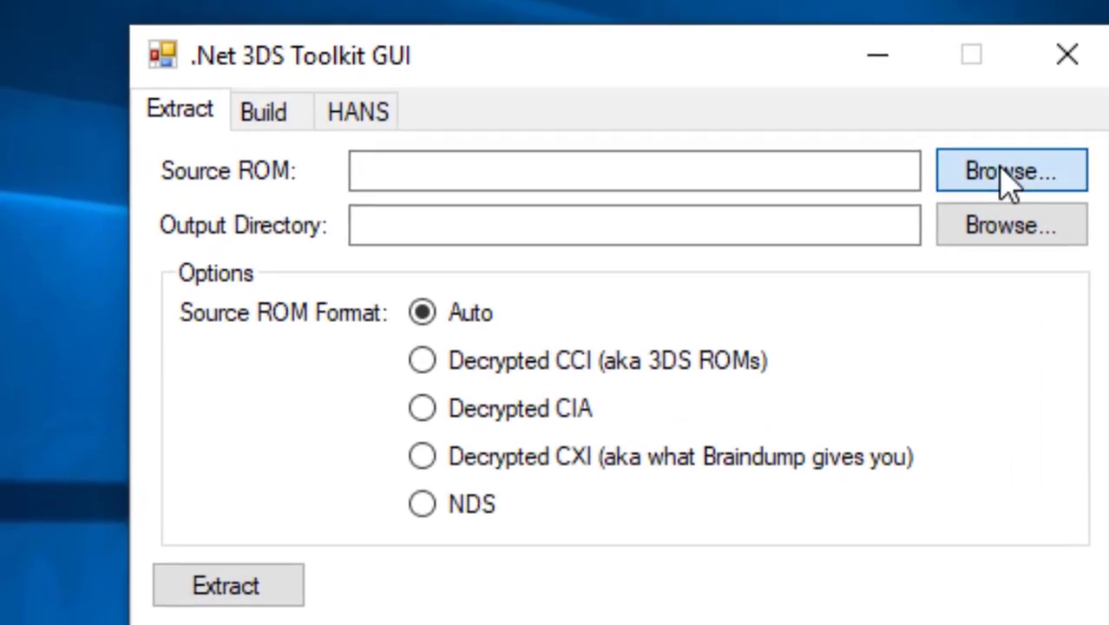
Load pq2.cci as the source ROM on the Extract tab.
left_click(1002, 181)
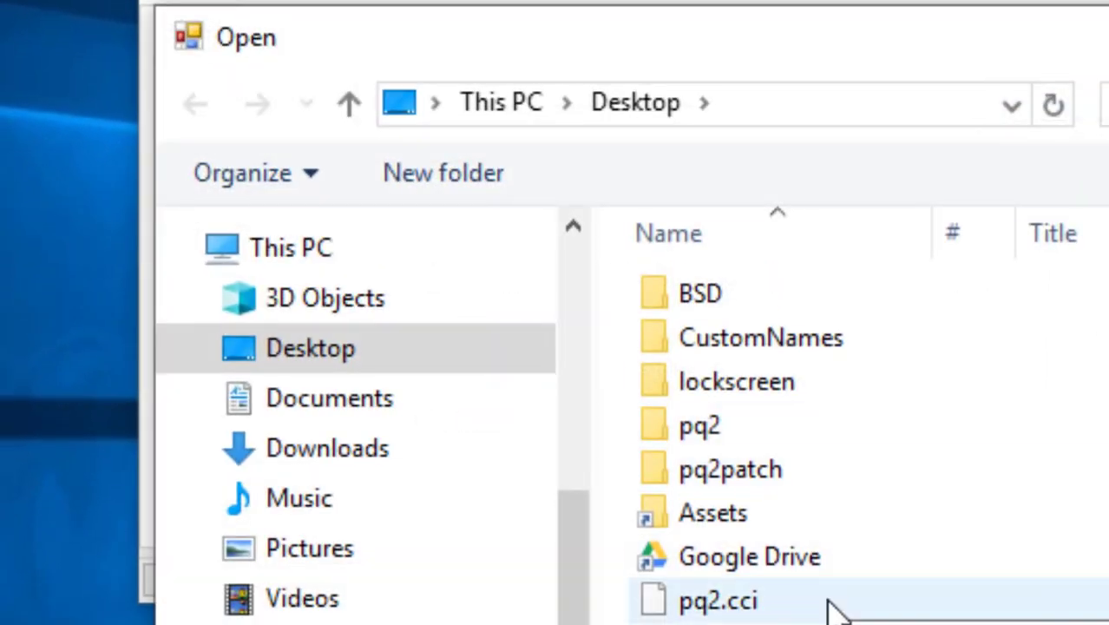
left_click(833, 607)
double_click(832, 607)
Set the output to a new Desktop folder 'pq2extract' and start the extraction.
left_click(947, 155)
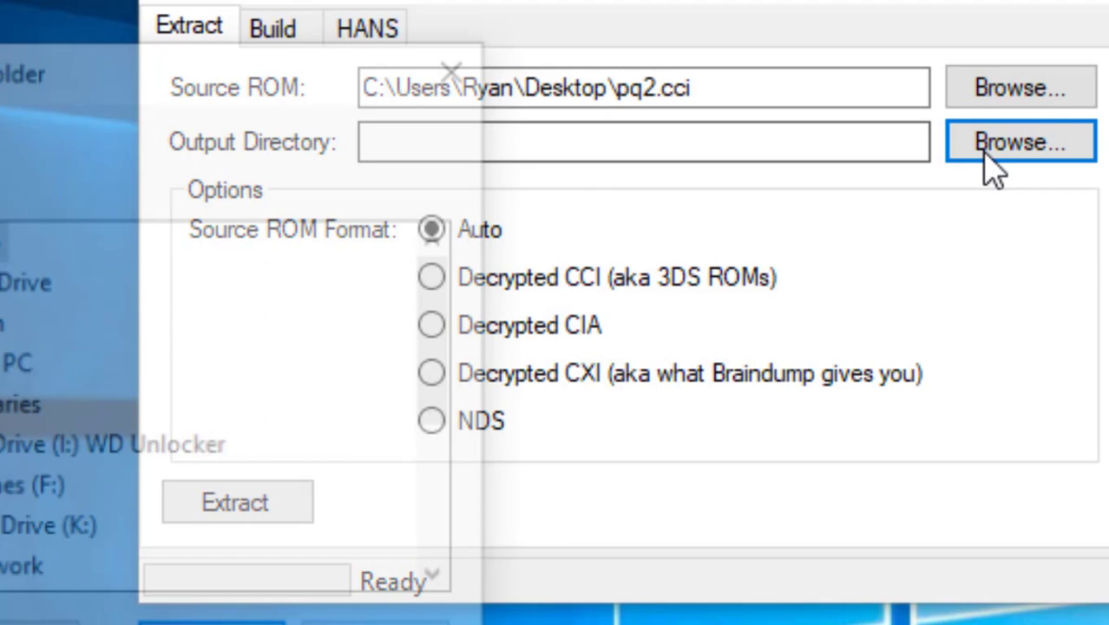
left_click(64, 623)
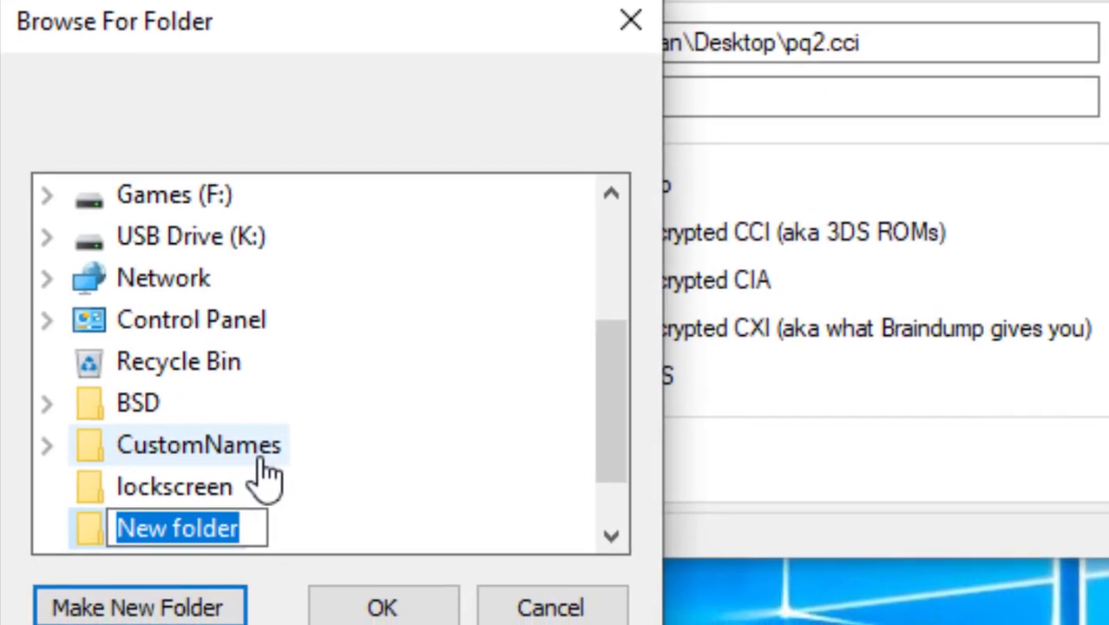
type("pq2extra")
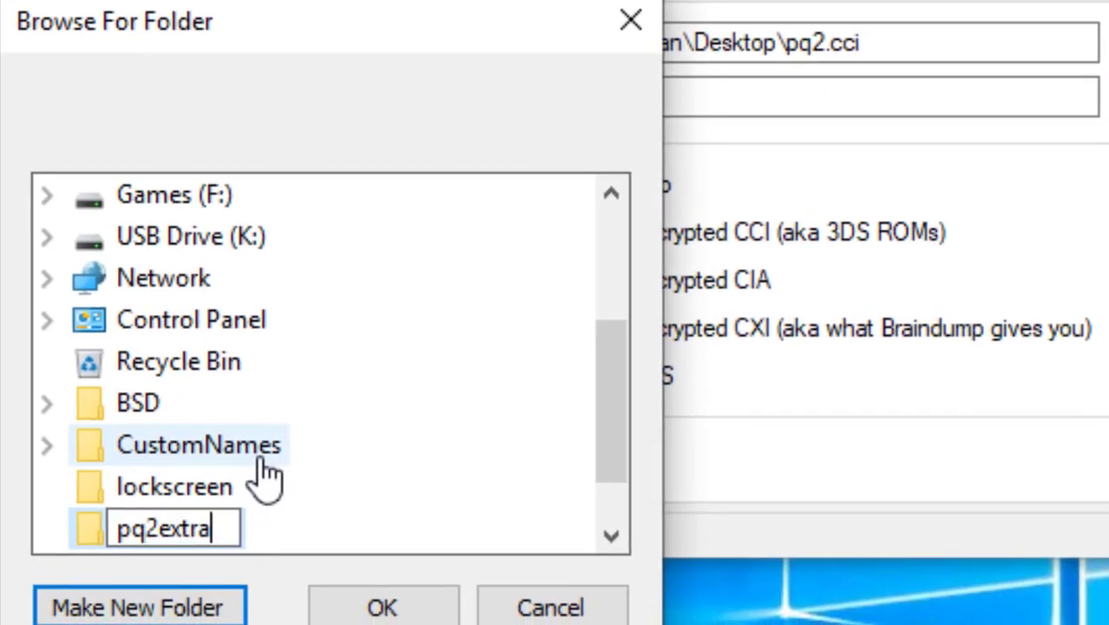
type("ct")
key("Return")
left_click(356, 598)
left_click(400, 453)
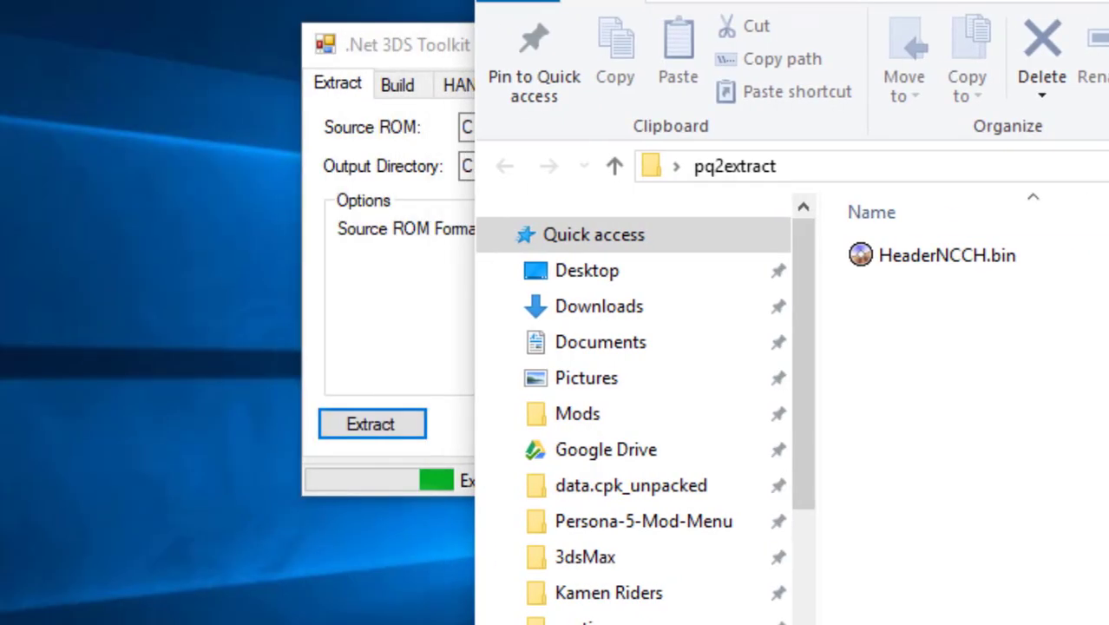
left_click(8, 287)
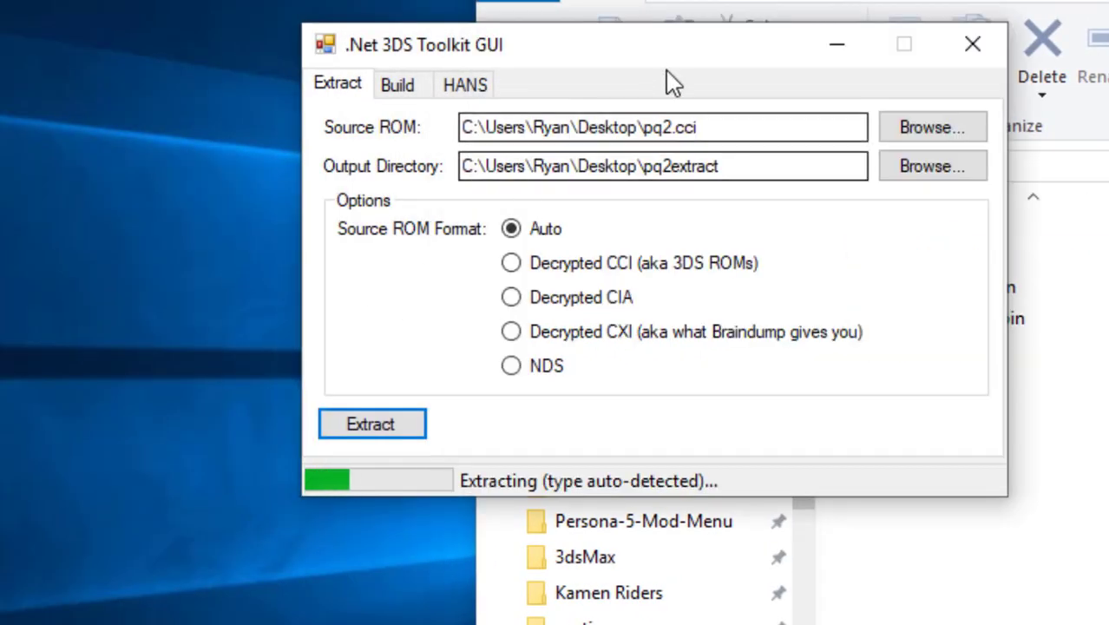
left_click_drag(287, 70, 136, 195)
left_click_drag(516, 195, 471, 194)
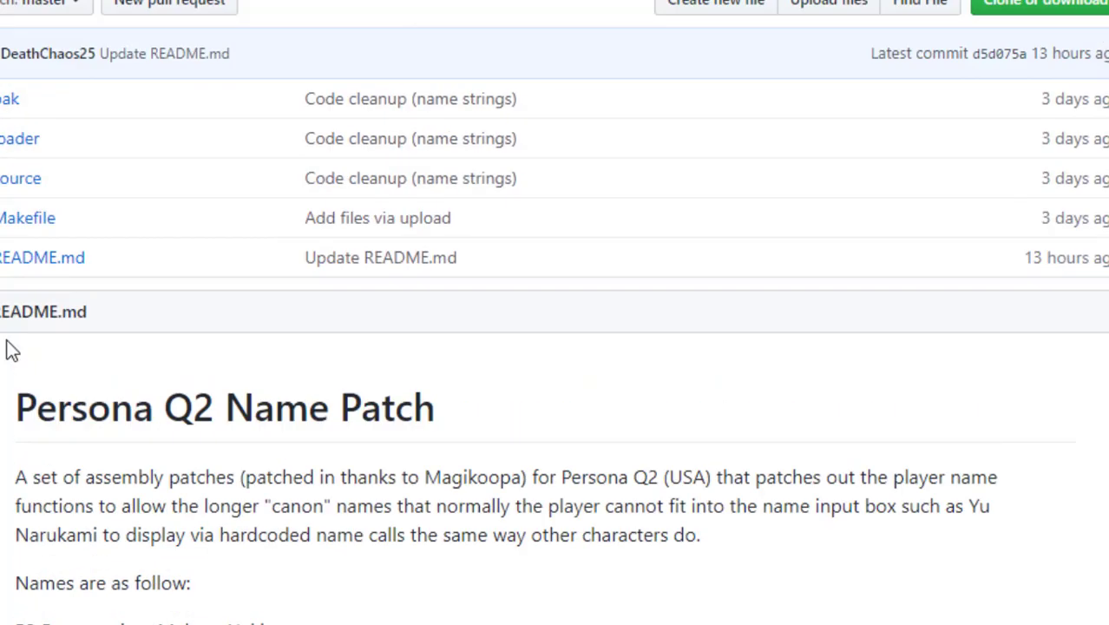
Scroll back up the repository and open its releases page.
scroll(13, 347, "up", 4)
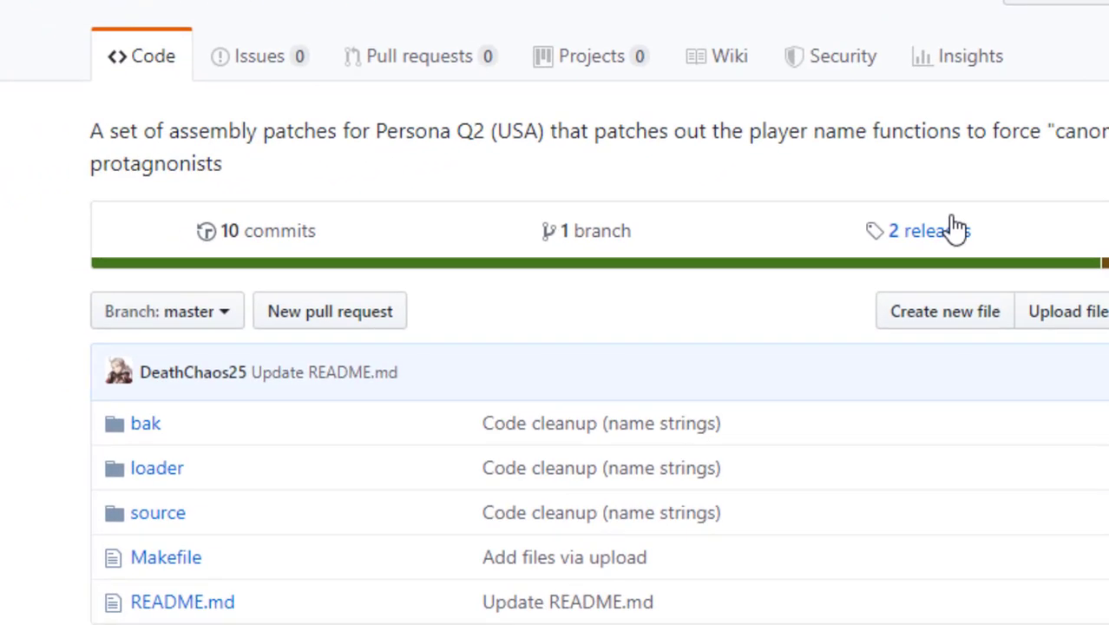
left_click(666, 375)
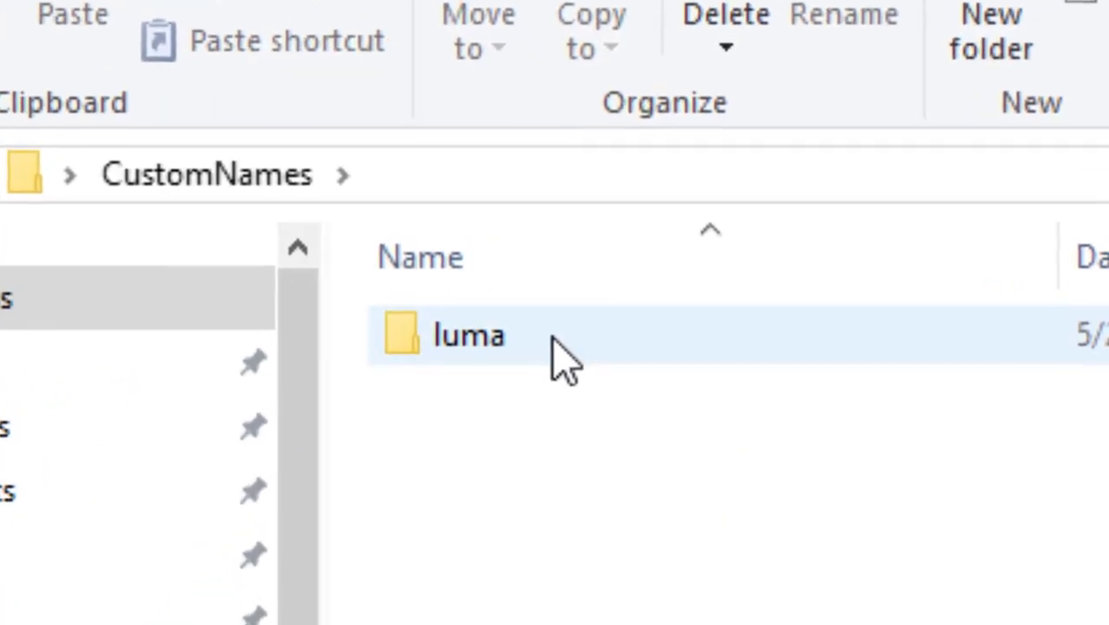
double_click(559, 358)
double_click(557, 355)
double_click(557, 356)
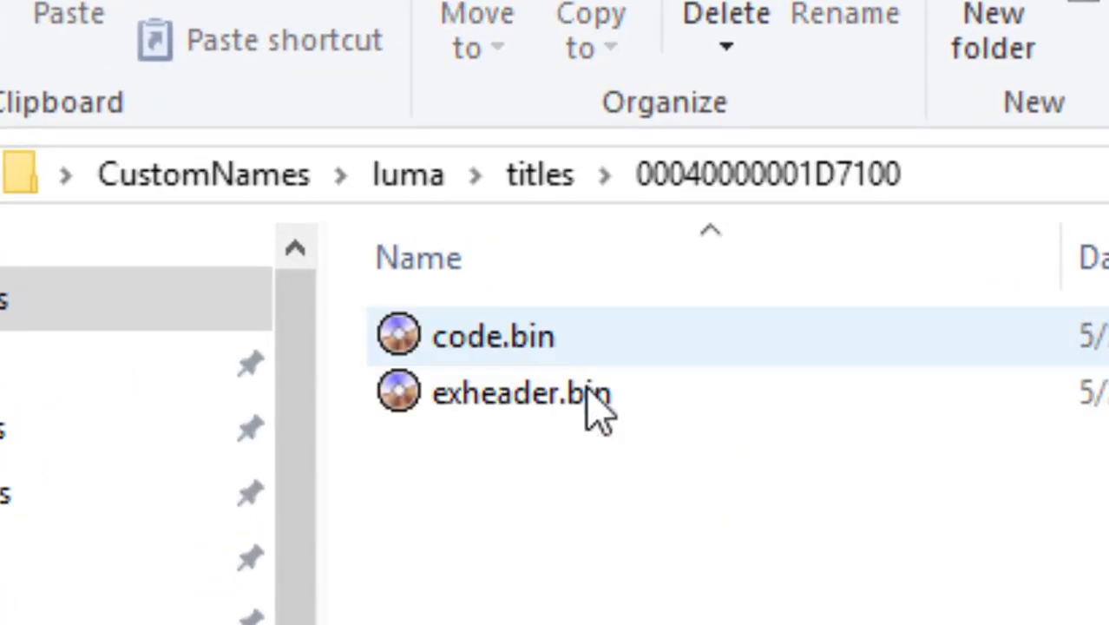
left_click_drag(636, 489, 486, 283)
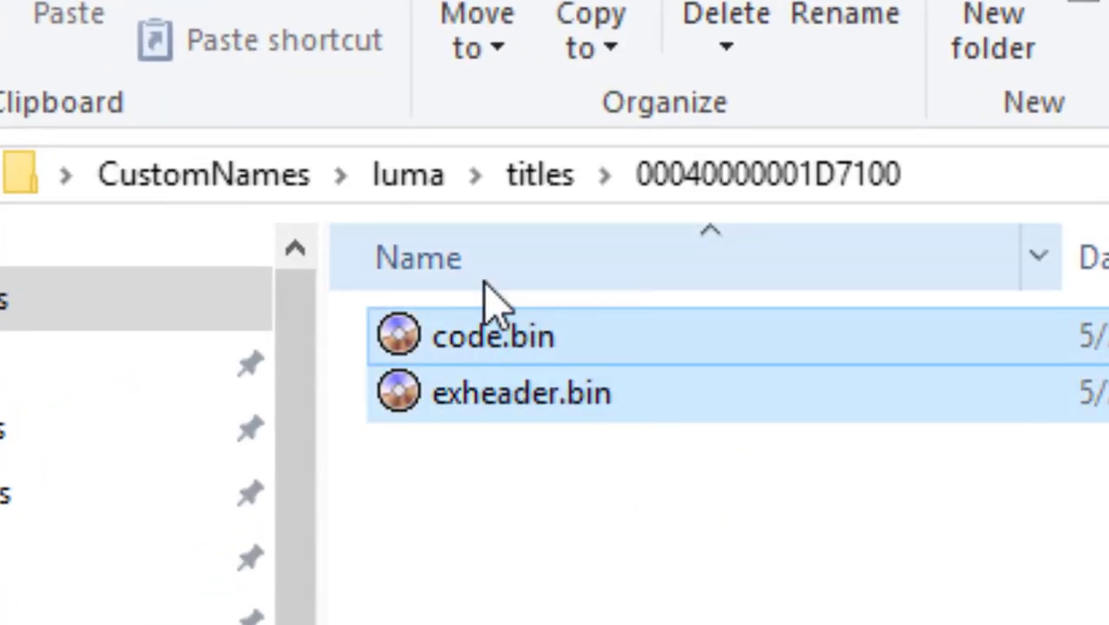
left_click(528, 421)
left_click_drag(493, 336, 283, 209)
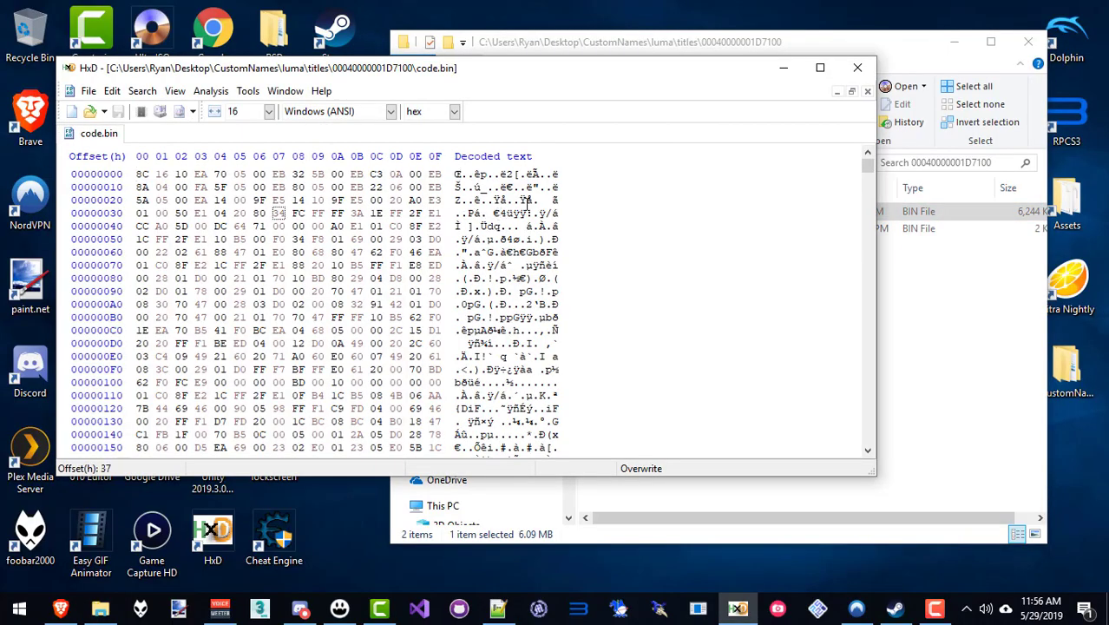
Search code.bin for 'REN' and 'Ama', then place the cursor just before RenFirst.
key("ctrl+f")
type("REN")
key("Return")
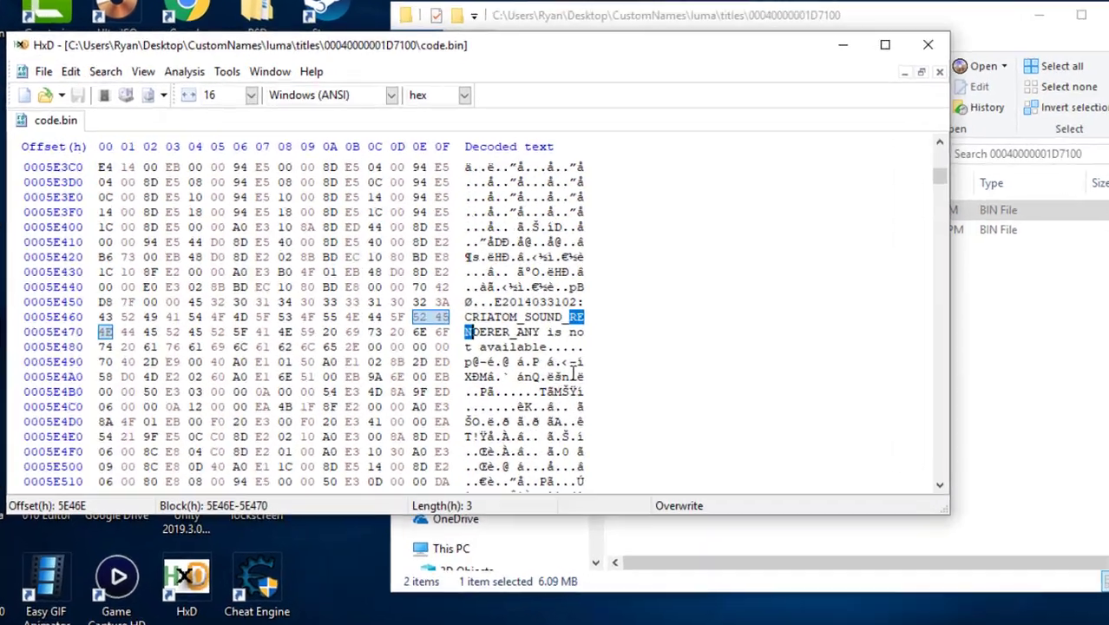
key("ctrl+f")
type("A")
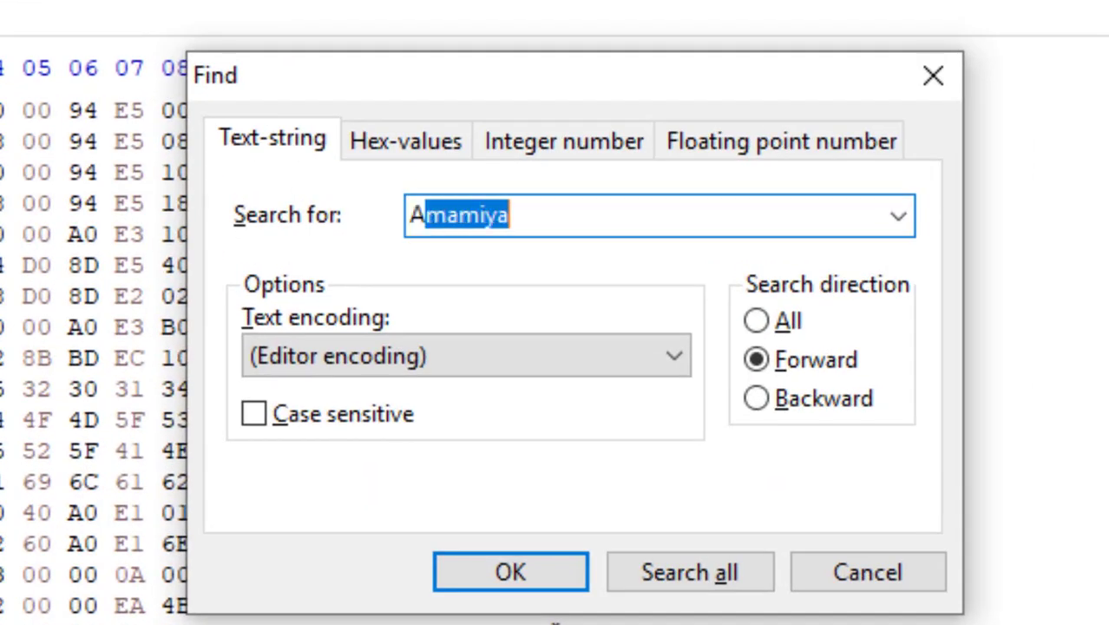
type("ma")
key("Return")
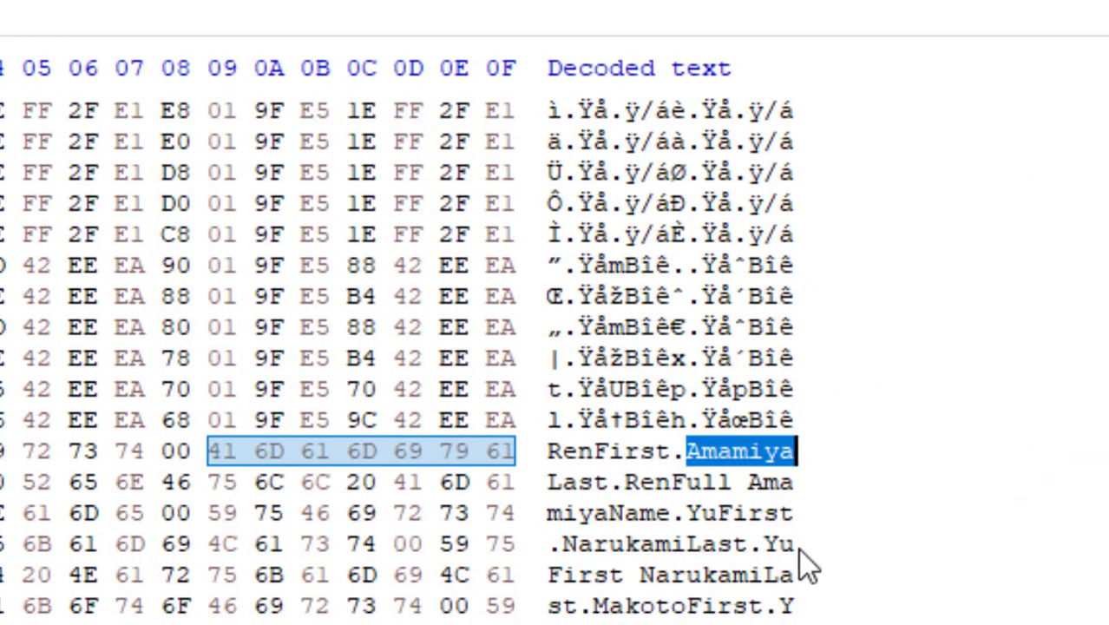
left_click(556, 450)
scroll(1104, 406, "down", 1)
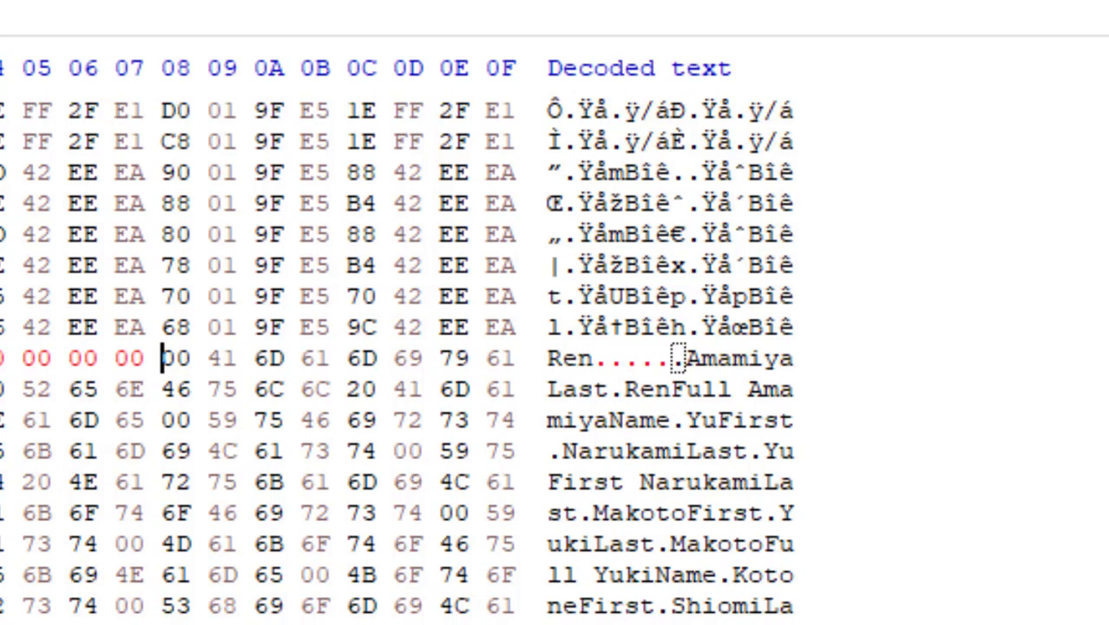
Zero the bytes after Ren, write 'Amamiya', and enter hex for Narukami, Minato and the other full names.
left_click_drag(155, 356, 81, 370)
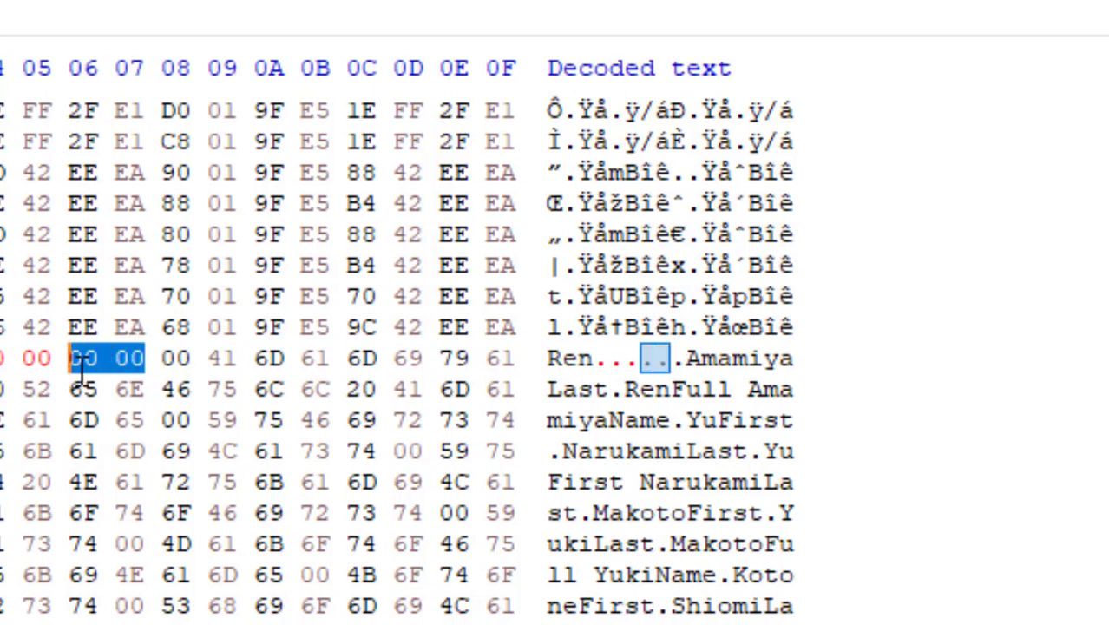
type("00")
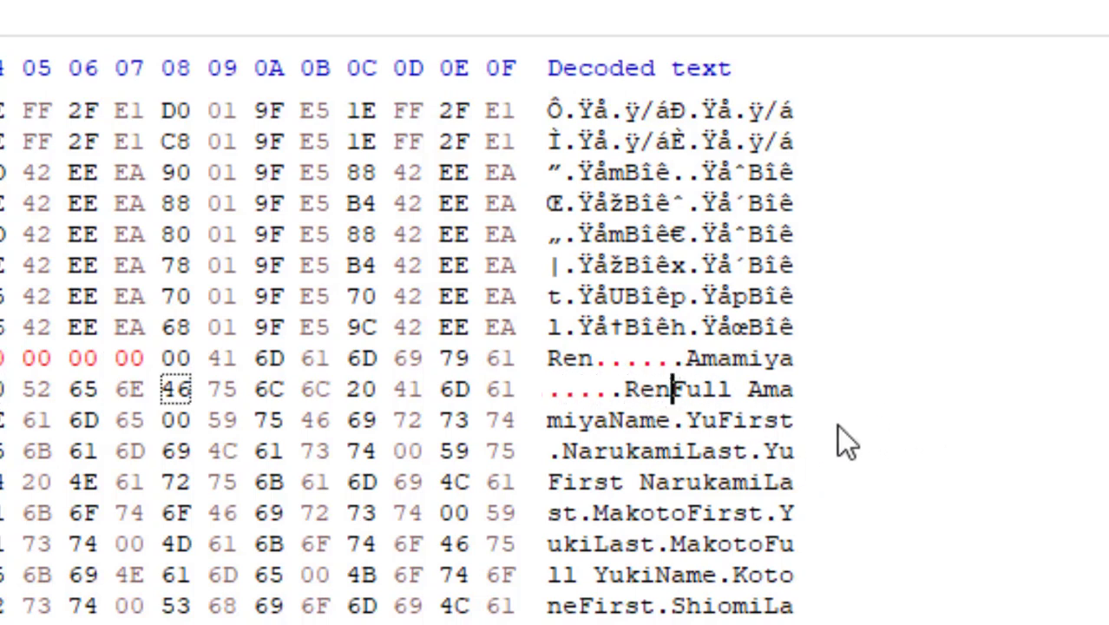
type("Amamiya")
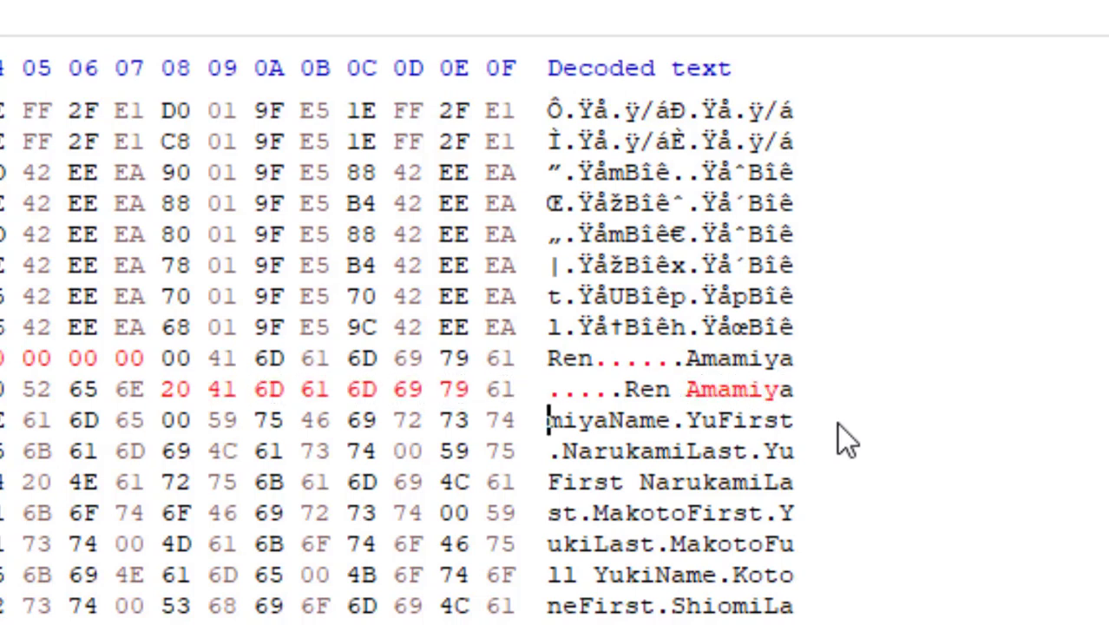
type("000000")
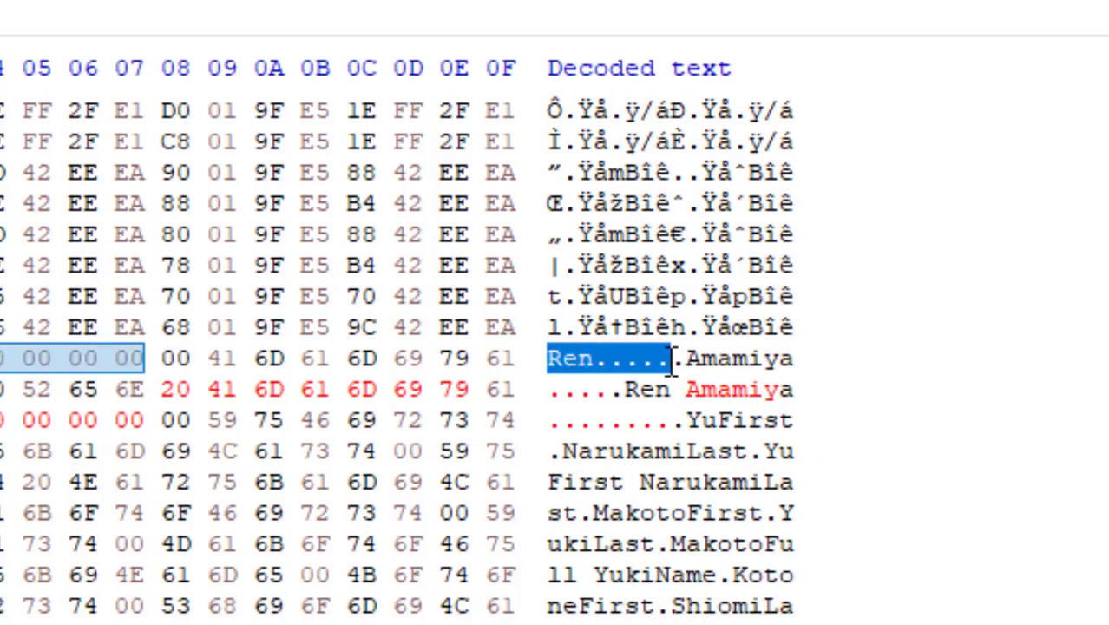
left_click(315, 420)
type("00000000204E6172756B616D6900000000000000000000004D696E61746F0000000000004172697361746F00004D696E61746F20417269736174 6F000000000000048616D756B6F0000000000004172697361746F00")
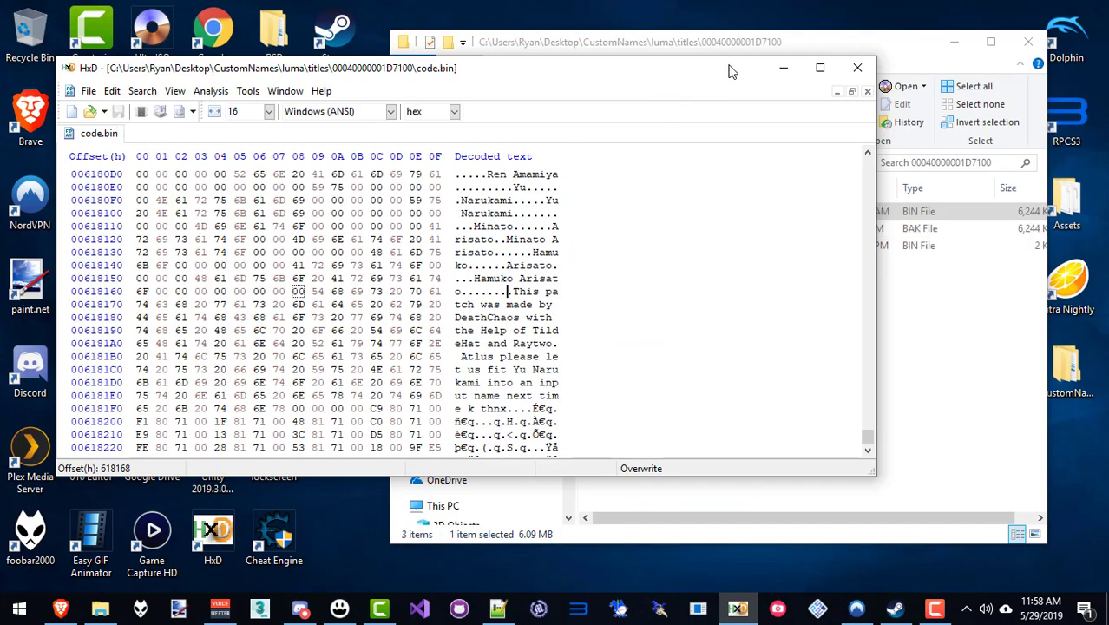
Replace exheader.bin in pq2 and code.bin in pq2\ExeFS with the edited versions.
left_click(856, 68)
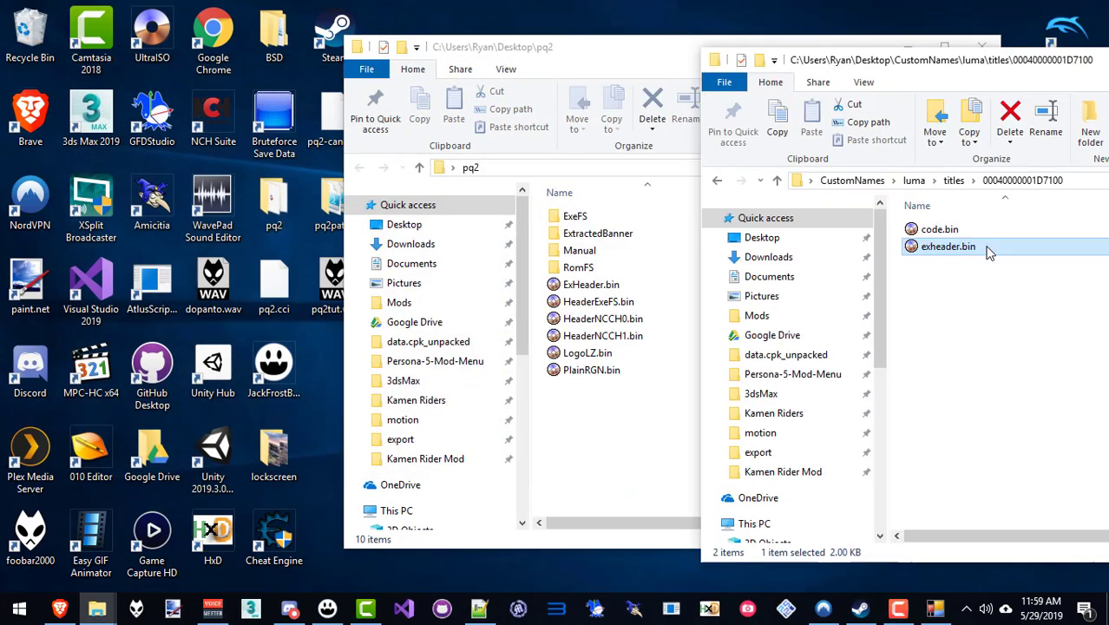
left_click_drag(921, 248, 608, 451)
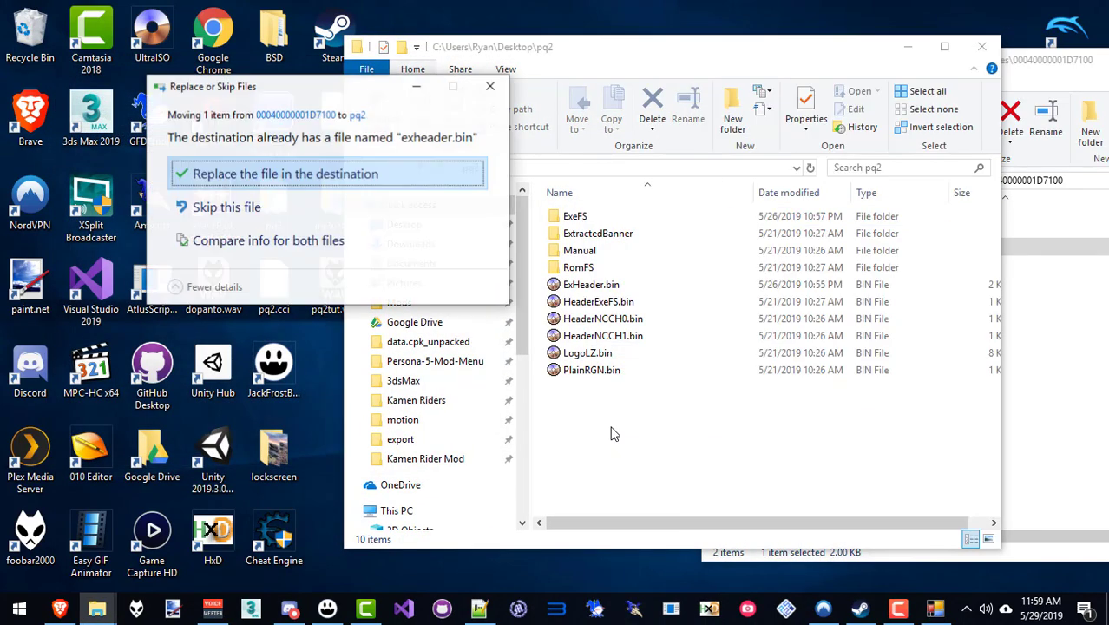
left_click(398, 173)
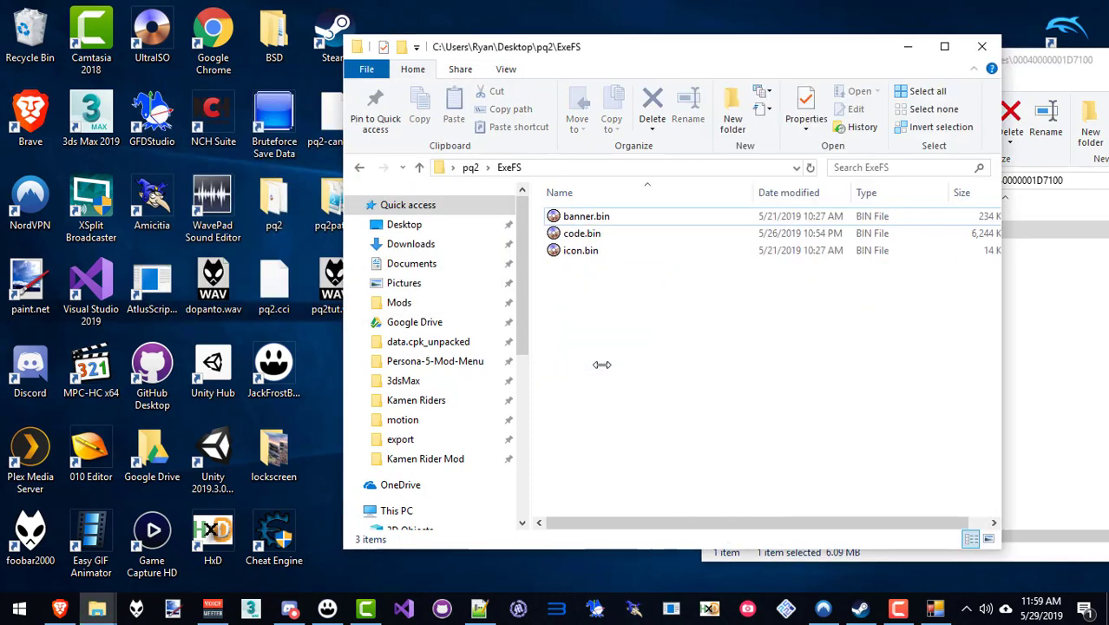
left_click_drag(601, 364, 607, 360)
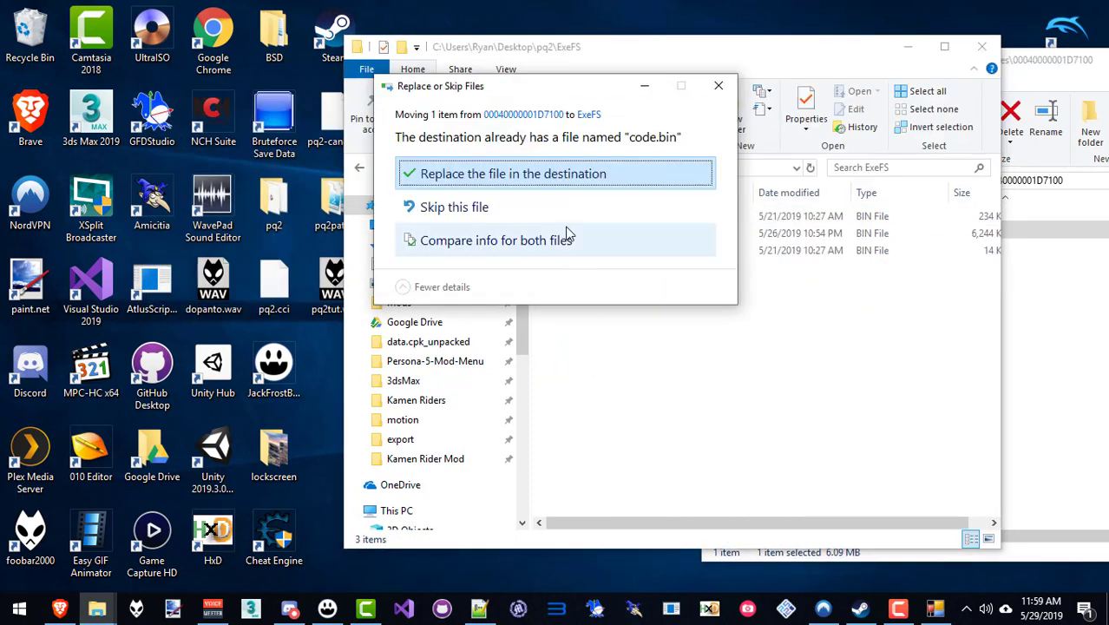
left_click(564, 184)
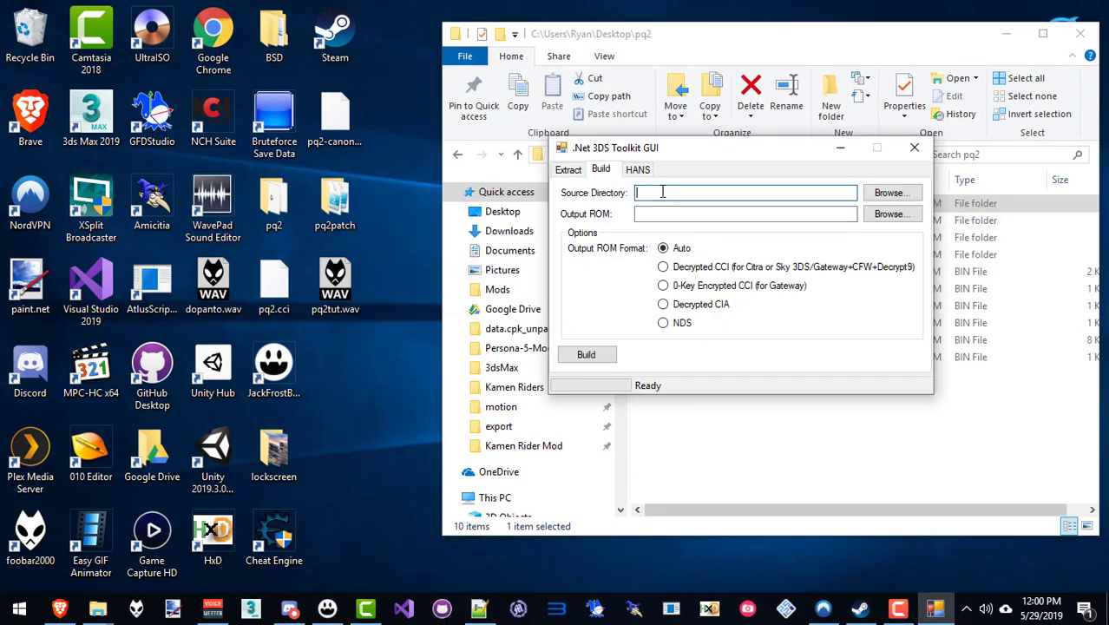
Set pq2 as the source folder for the pq2-mod.cci rebuild in 3DS Builder.
type("C:\\Users\\Ryan\\Desktop\\pq2")
left_click(778, 214)
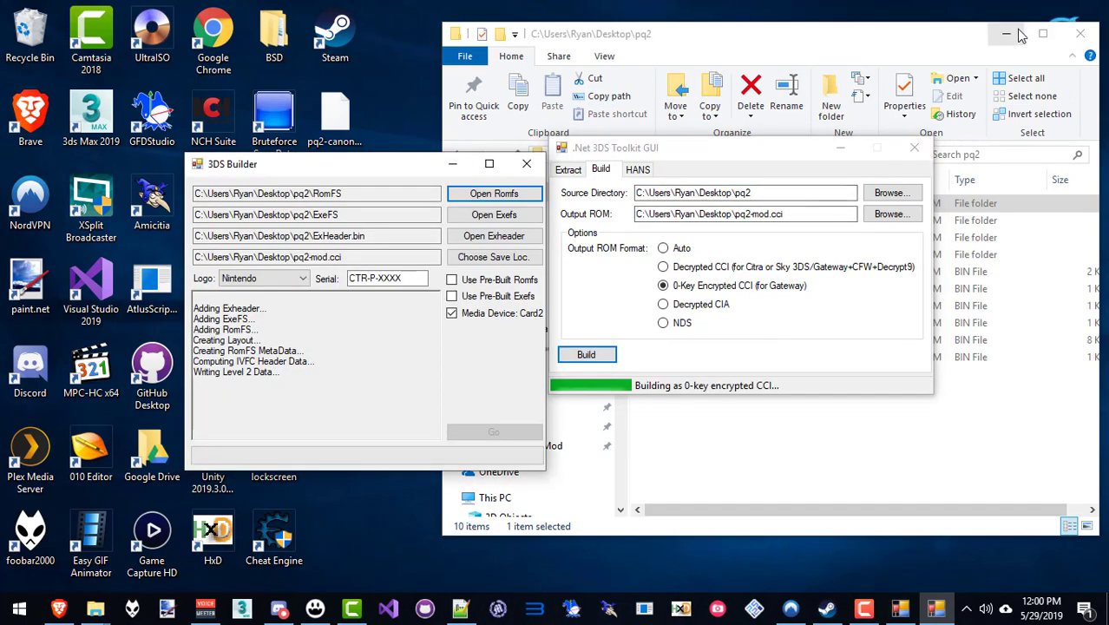
left_click(1020, 35)
left_click_drag(386, 167, 802, 290)
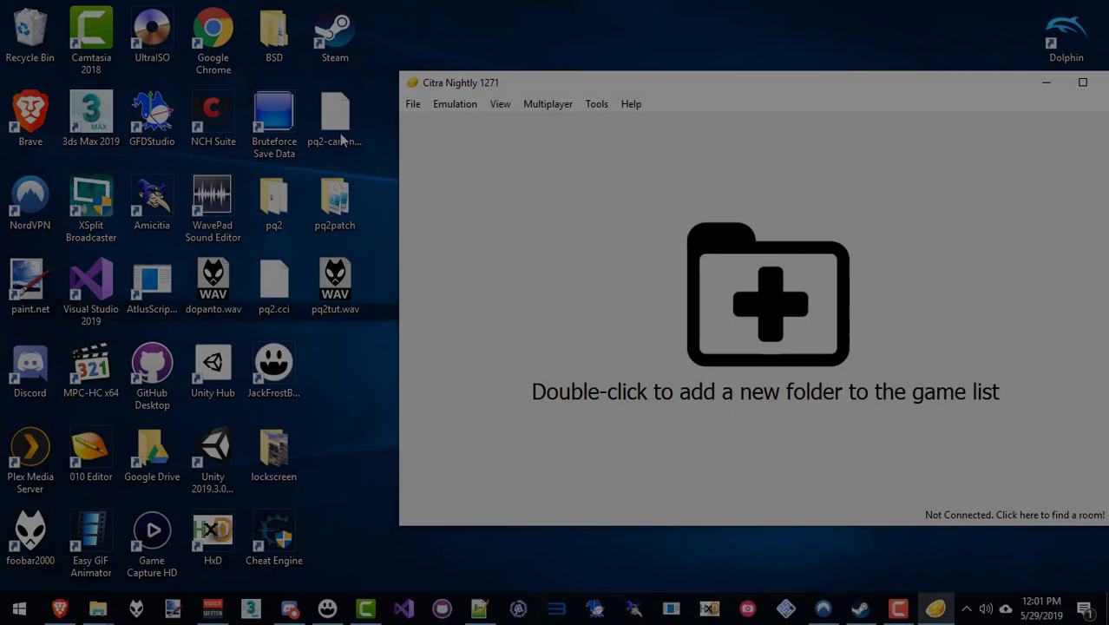
Load pq2-canon_names.cci from the desktop into Citra.
left_click(347, 149)
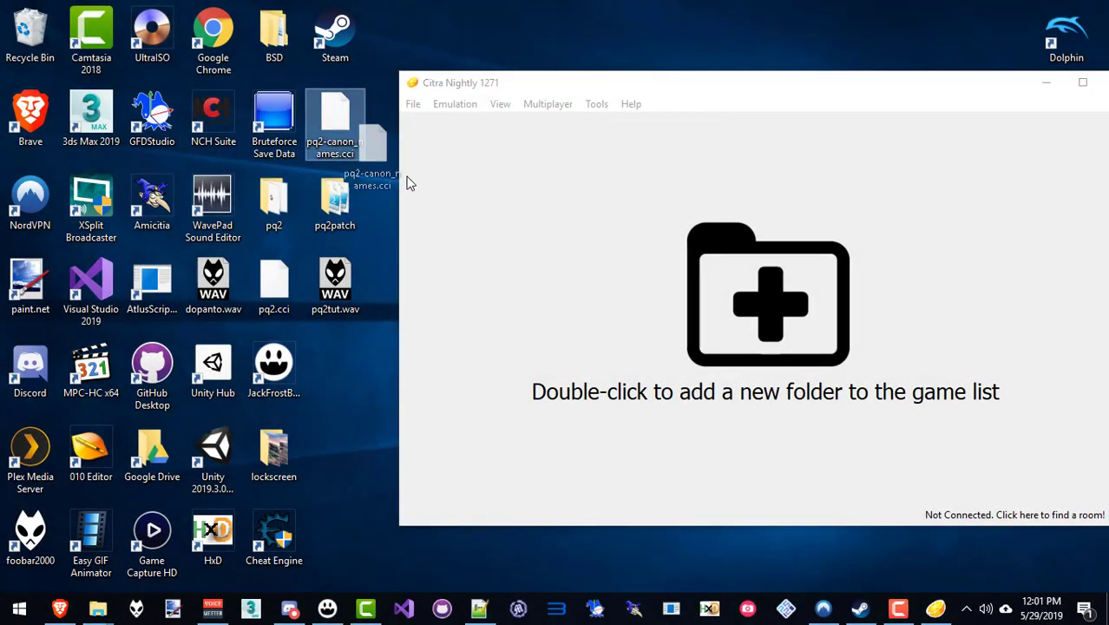
left_click_drag(496, 226, 496, 222)
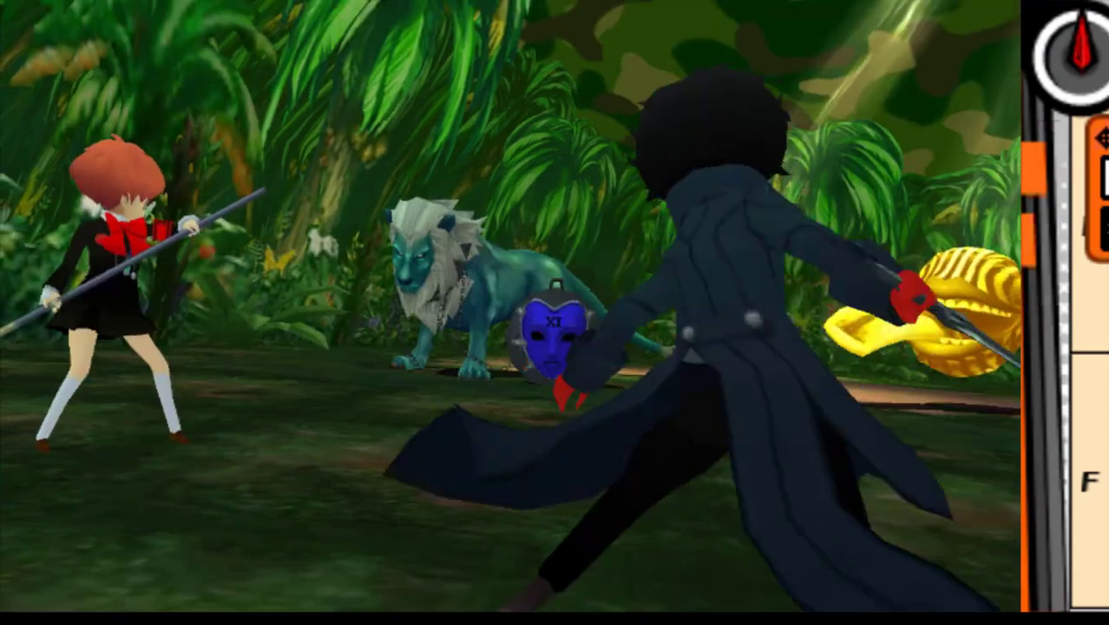
Pick Agi, Giant Slice, Firestrike Link and Rakukaja for the party's battle turn.
key("a")
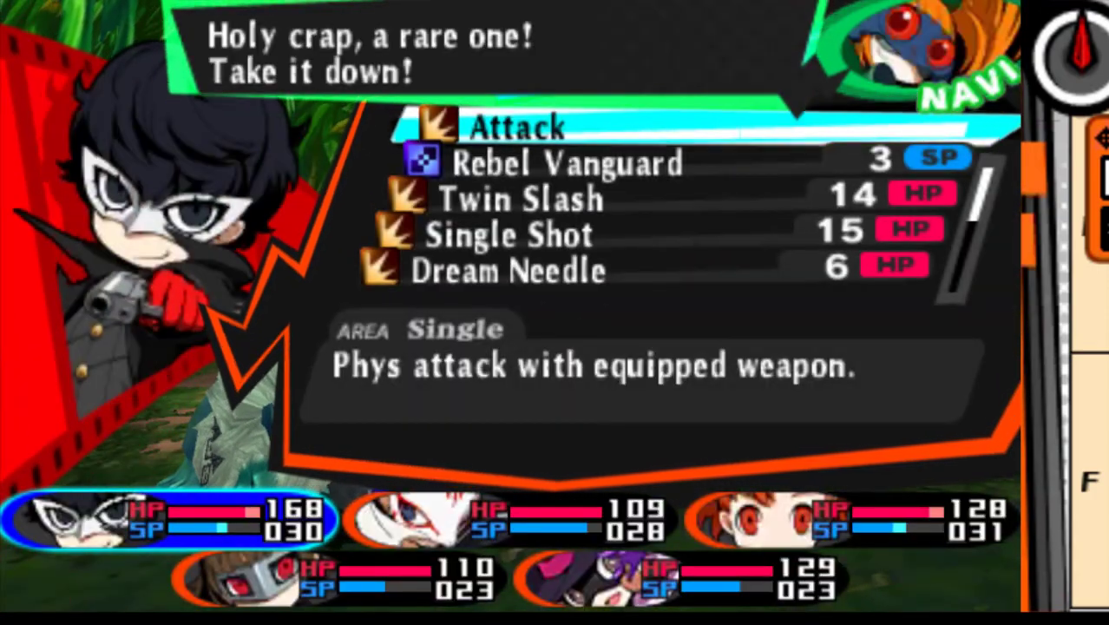
key("Down")
key("Down")
key("Down")
key("Down")
key("Down")
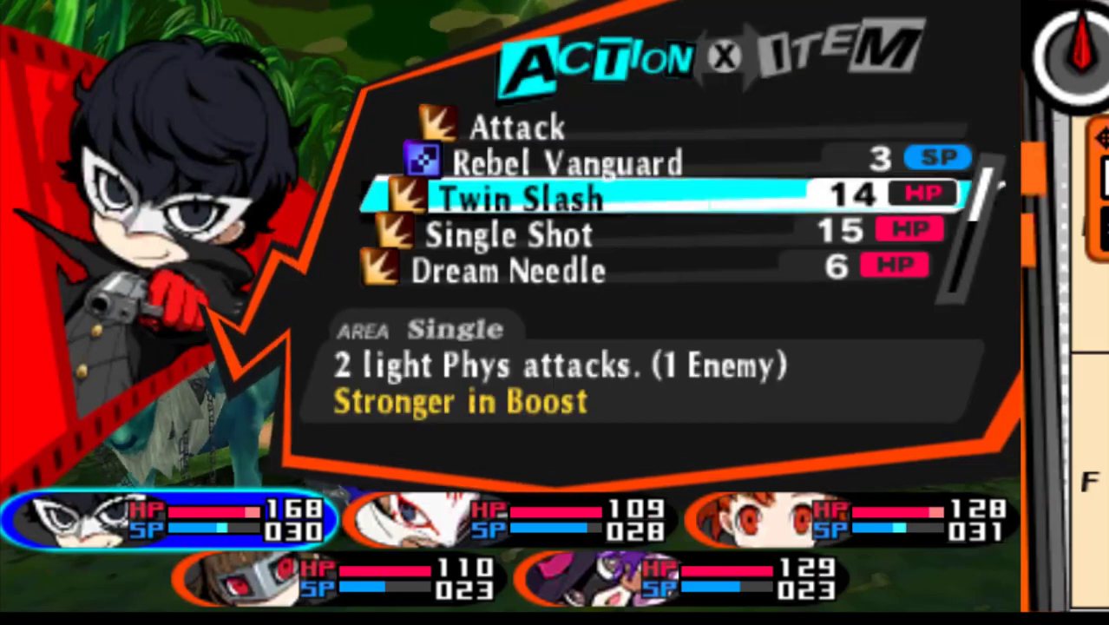
key("a")
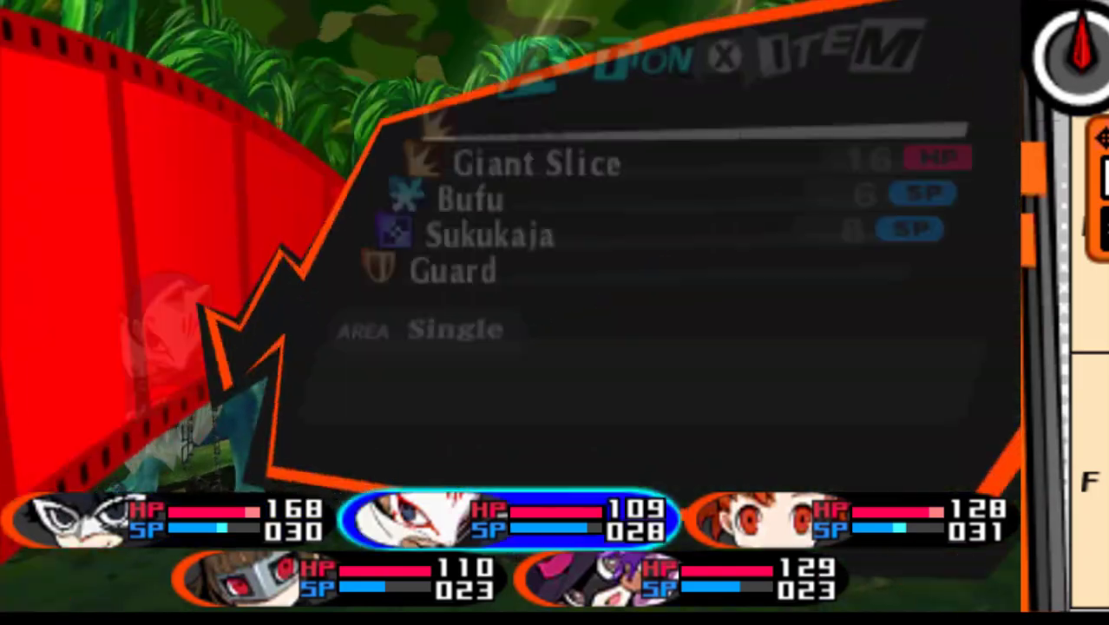
key("Down")
key("a")
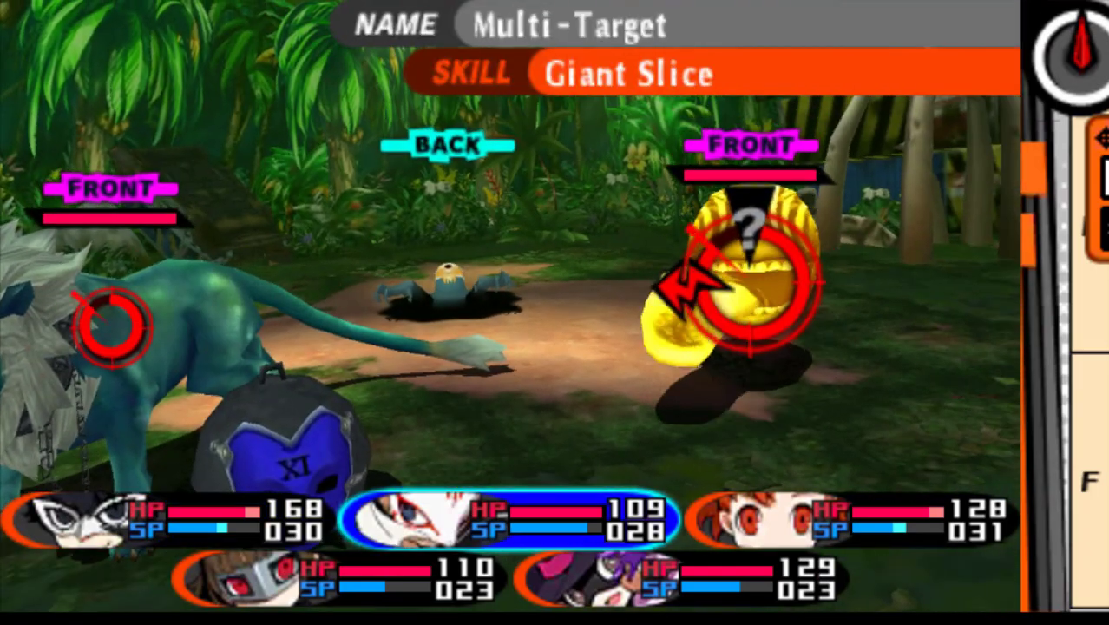
key("a")
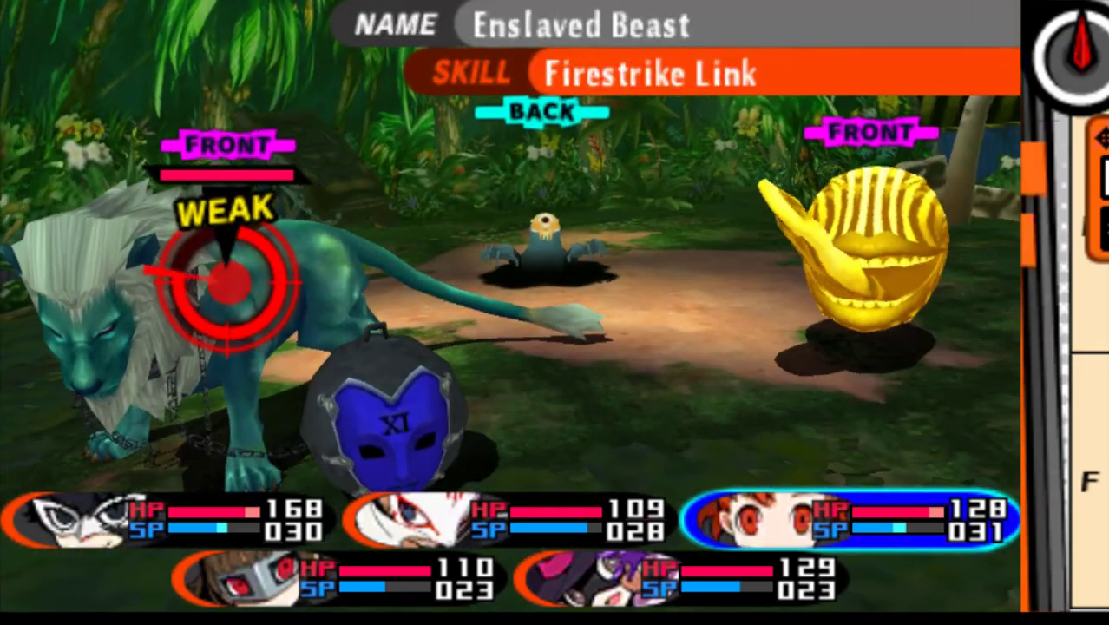
key("Down")
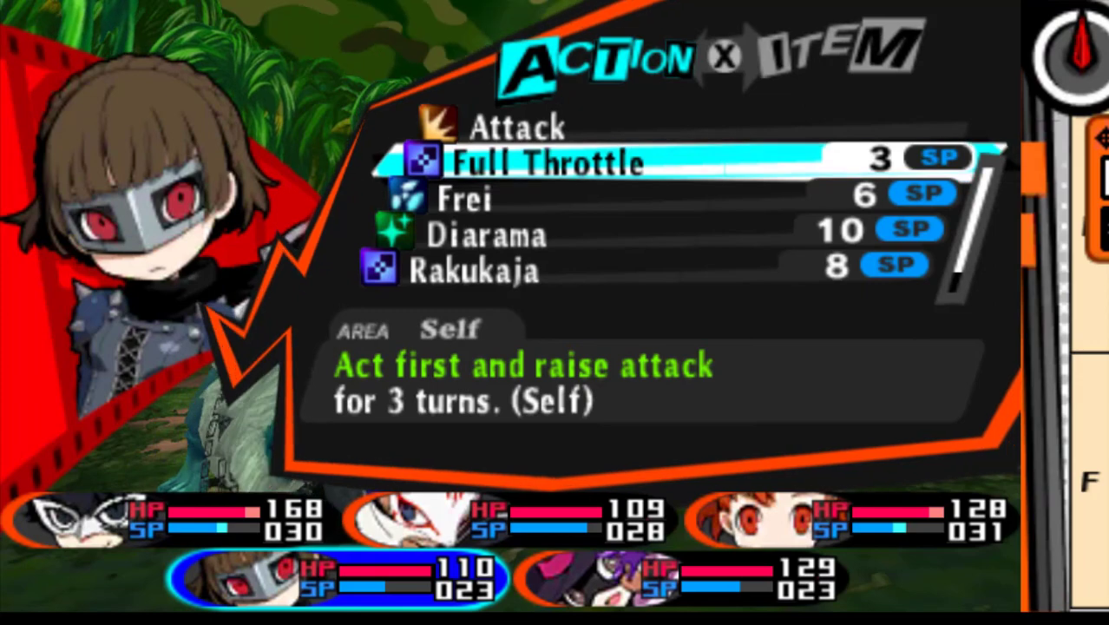
key("a")
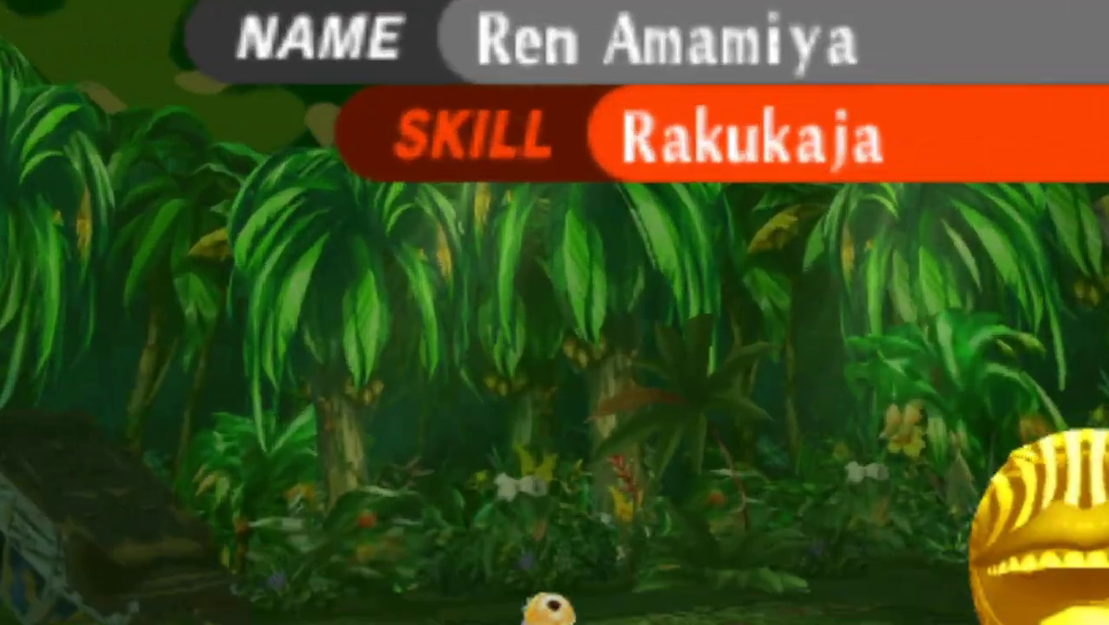